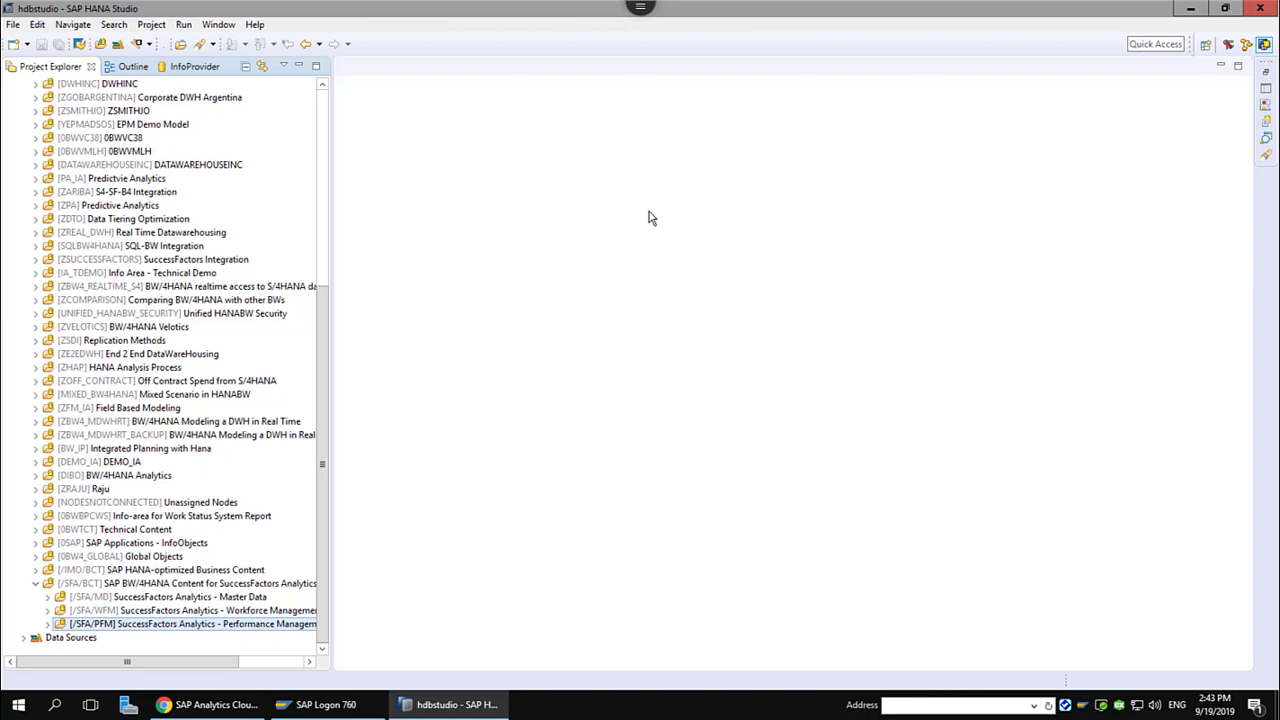
- Expand the /SFA/MD Master Data area to show data flow objects /SFA/DF_MD01 and /SFA/DF_MD_01
{"action": "left_click", "coordinate": [281, 588]}
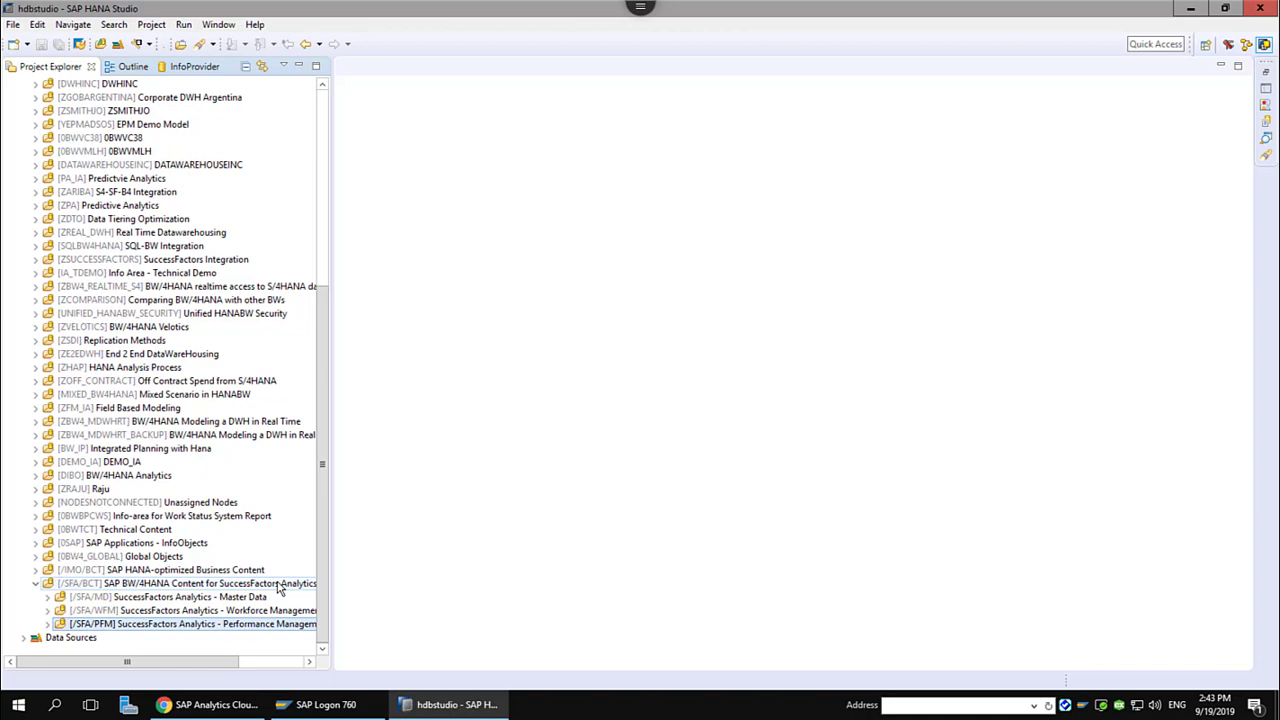
{"action": "left_click", "coordinate": [240, 626]}
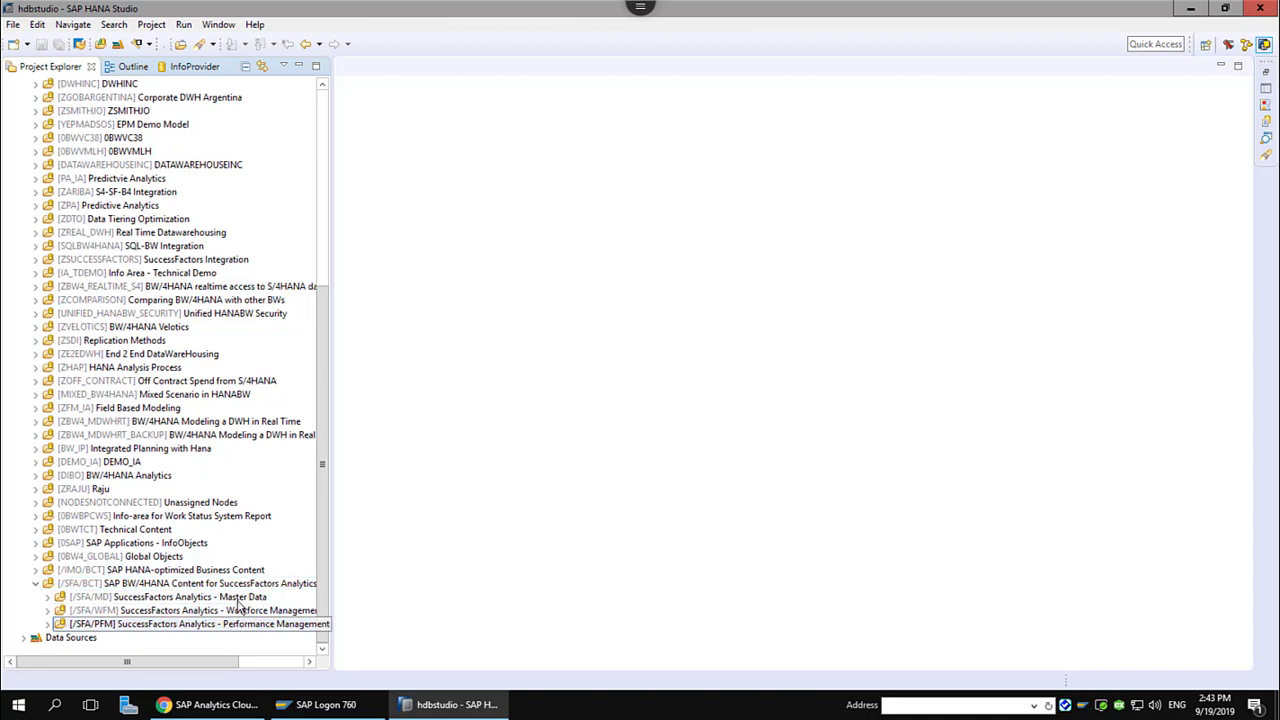
{"action": "left_click", "coordinate": [48, 597]}
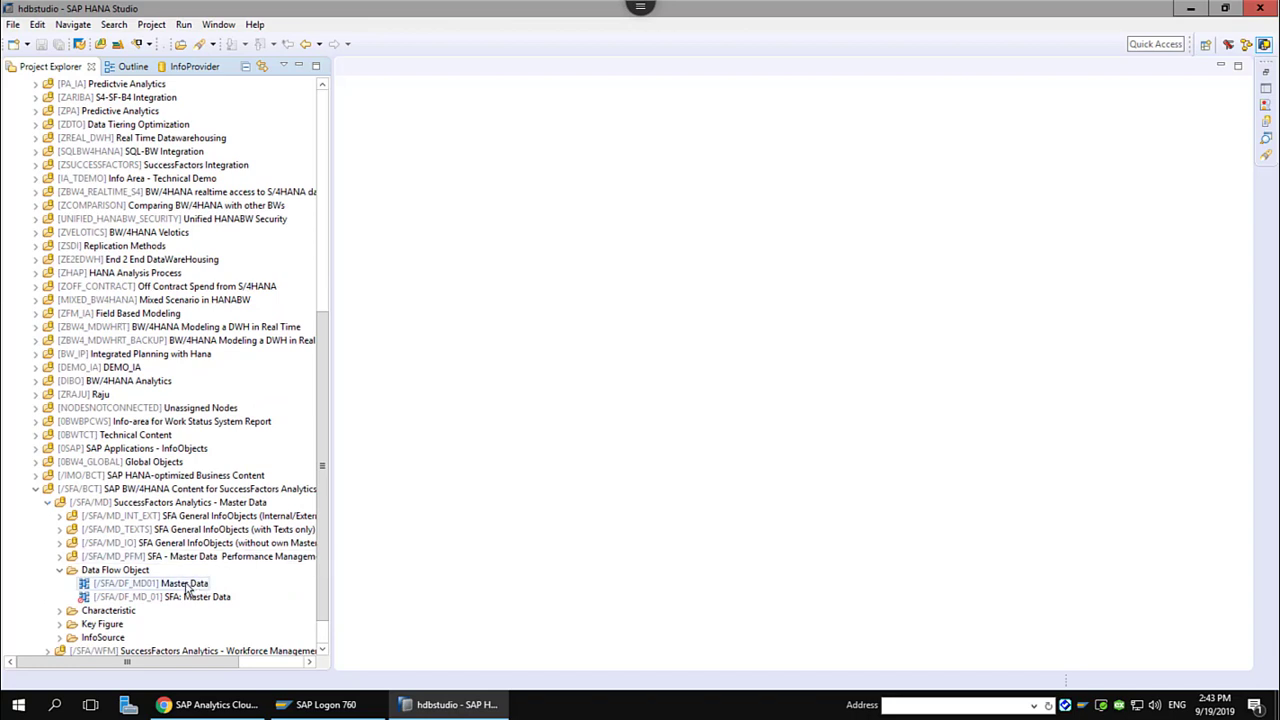
- Open the /SFA/DF_MD01 Master Data data flow, then collapse the /SFA/MD area again
{"action": "double_click", "coordinate": [185, 585]}
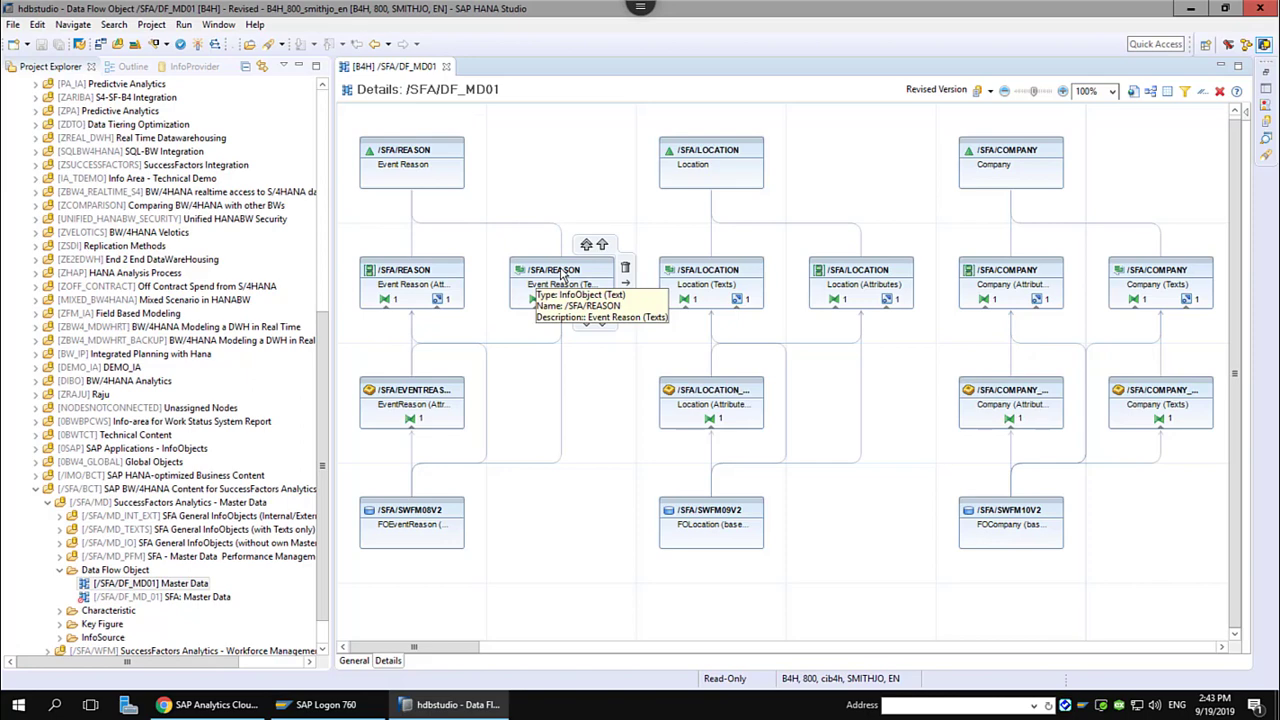
{"action": "left_click", "coordinate": [59, 569]}
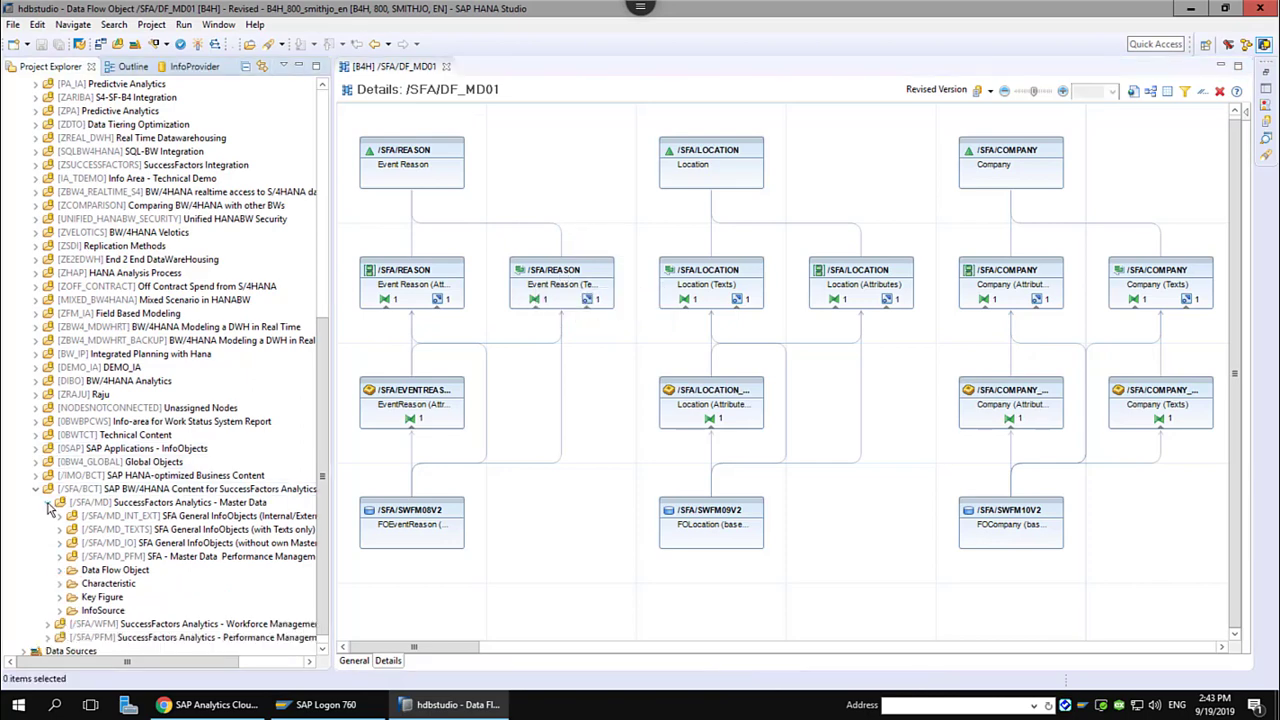
{"action": "left_click", "coordinate": [48, 503]}
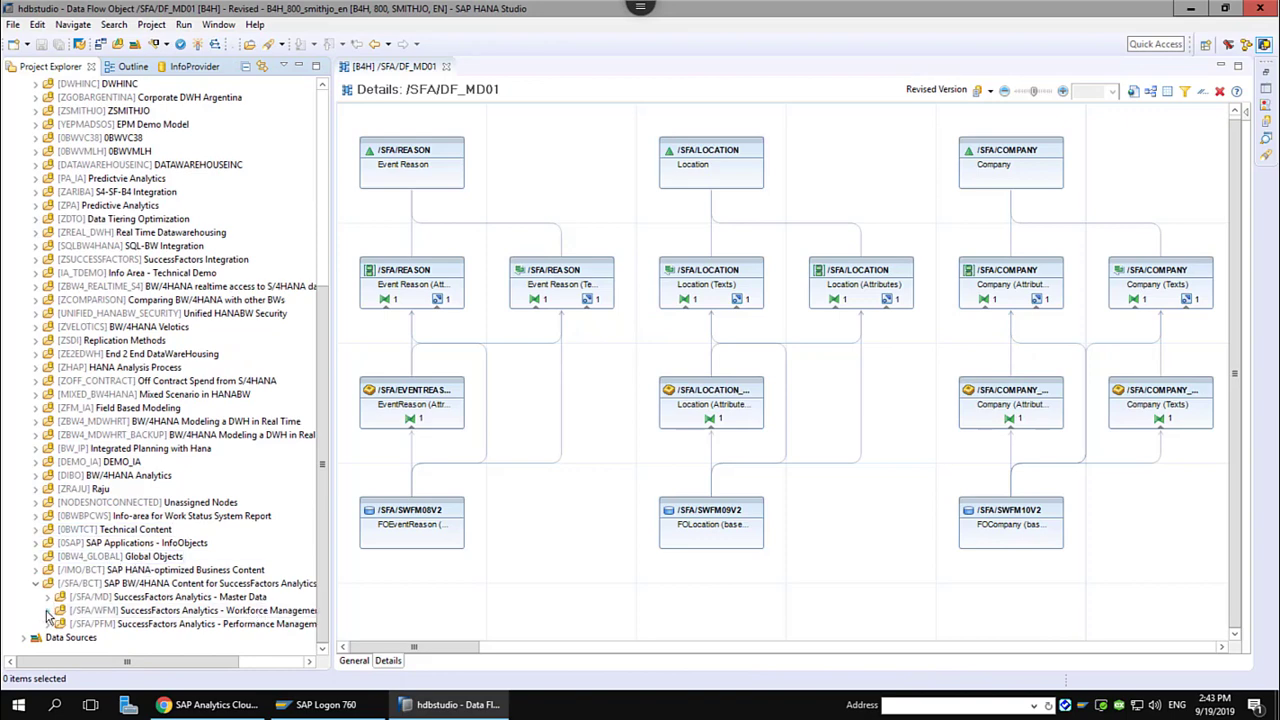
- Open the /SFA/DF_WFM_02 workforce data flow from the /SFA/WFM virtual data mart layer
{"action": "left_click", "coordinate": [47, 610]}
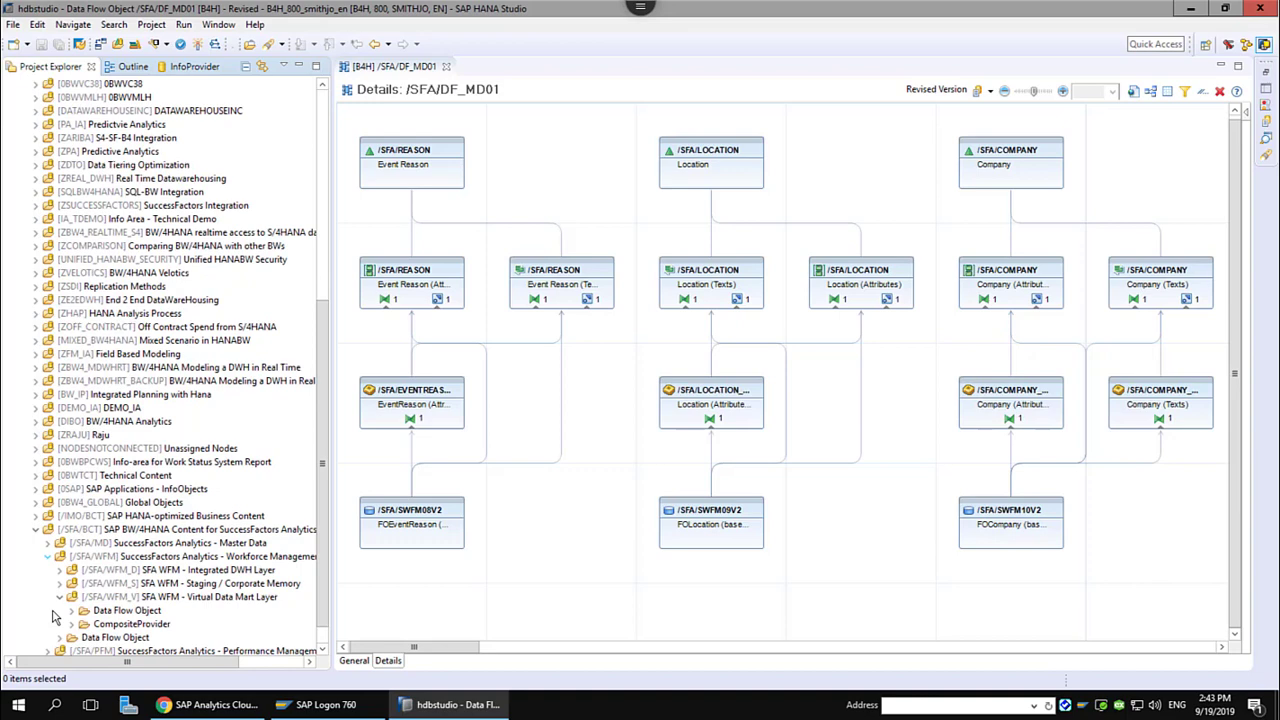
{"action": "left_click", "coordinate": [72, 611]}
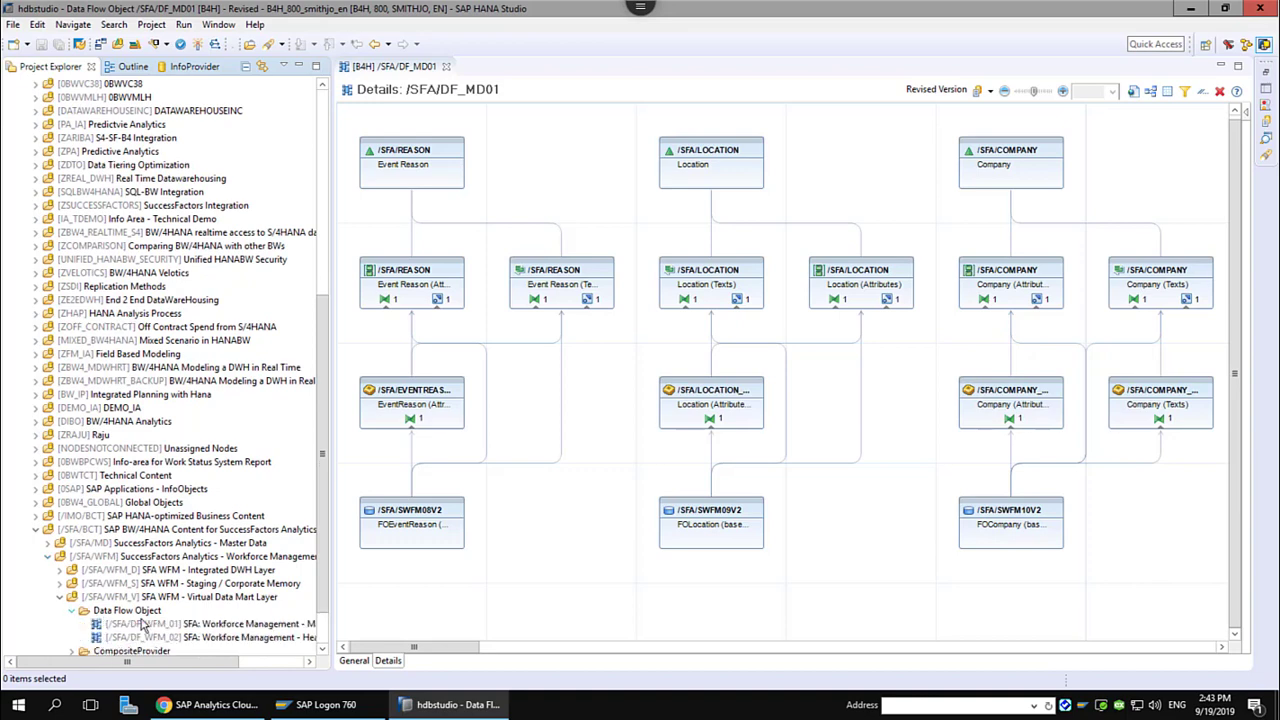
{"action": "double_click", "coordinate": [255, 640]}
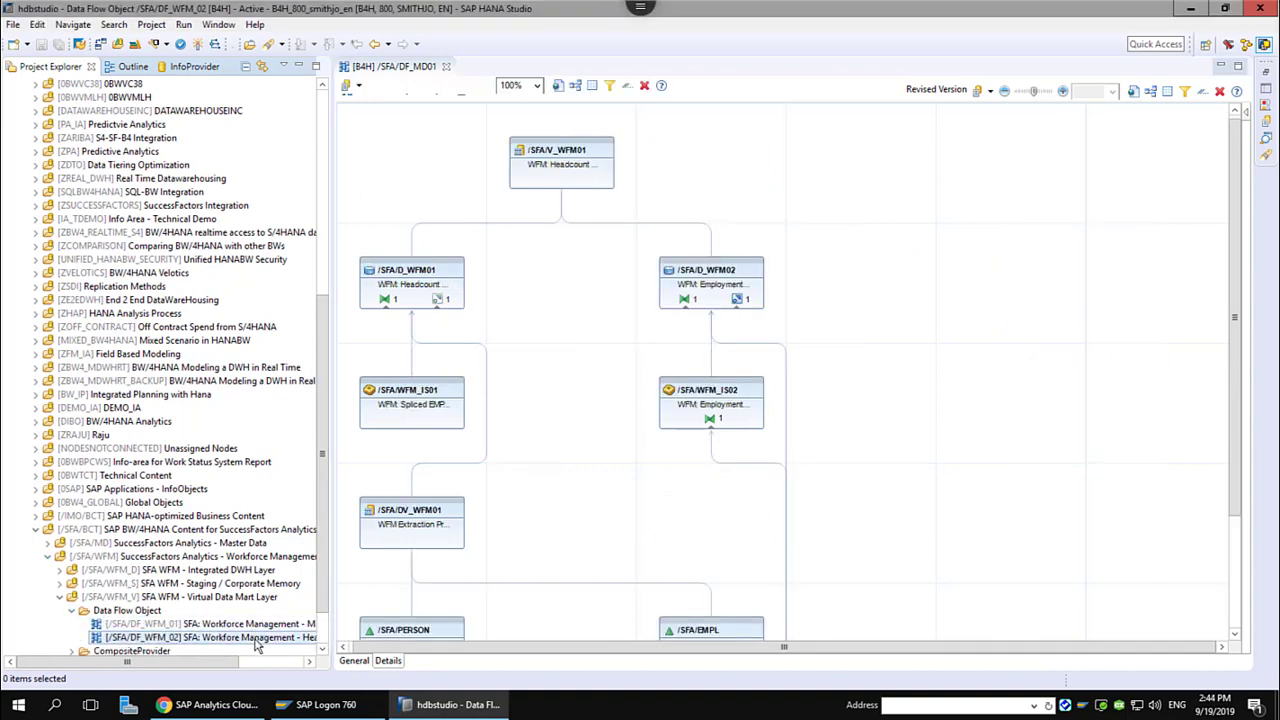
{"action": "mouse_move", "coordinate": [532, 165]}
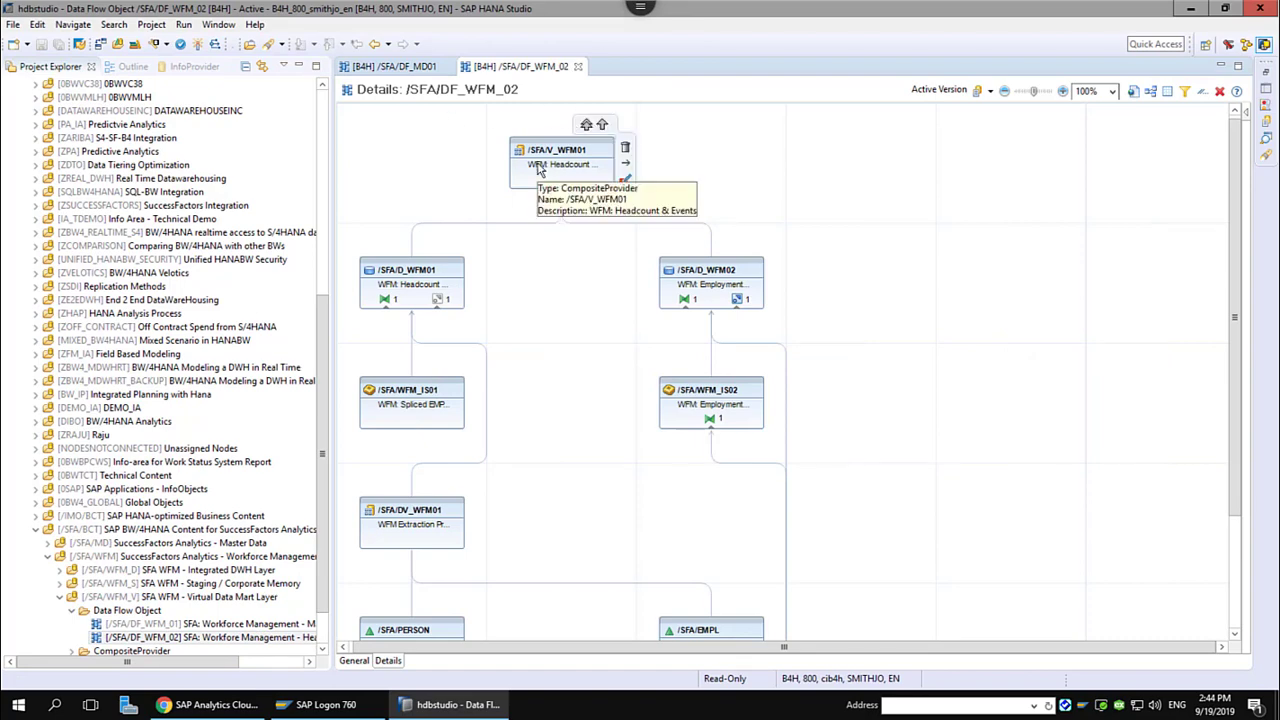
- Reveal the two queries under composite provider /SFA/V_WFM01 (WFM: Headcount & Events)
{"action": "scroll", "coordinate": [328, 430], "scroll_direction": "down", "scroll_amount": 2}
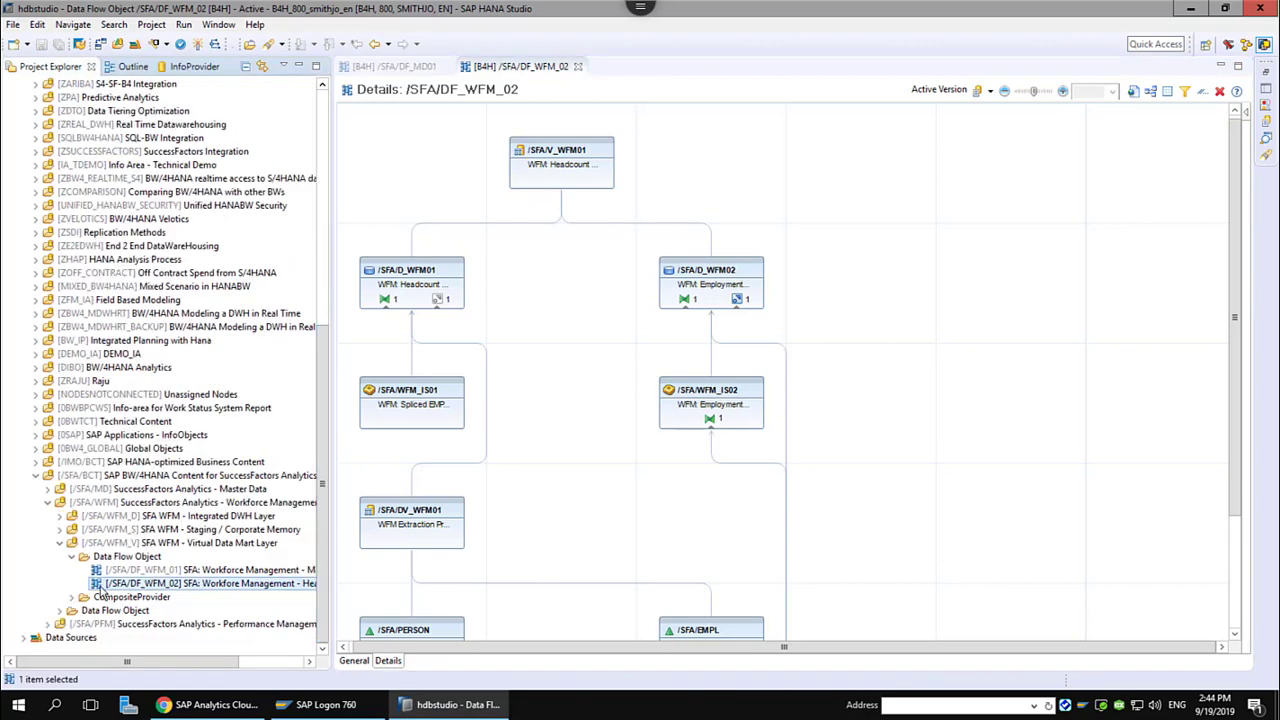
{"action": "left_click", "coordinate": [72, 597]}
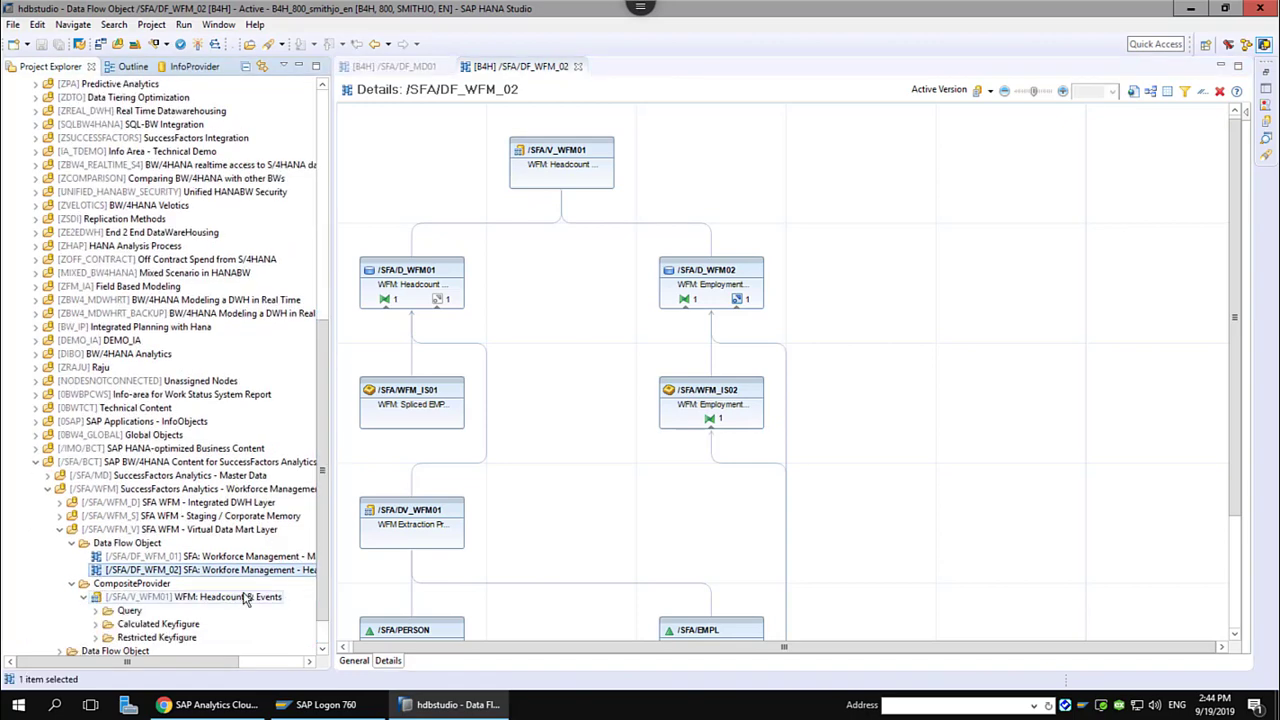
{"action": "left_click", "coordinate": [243, 598]}
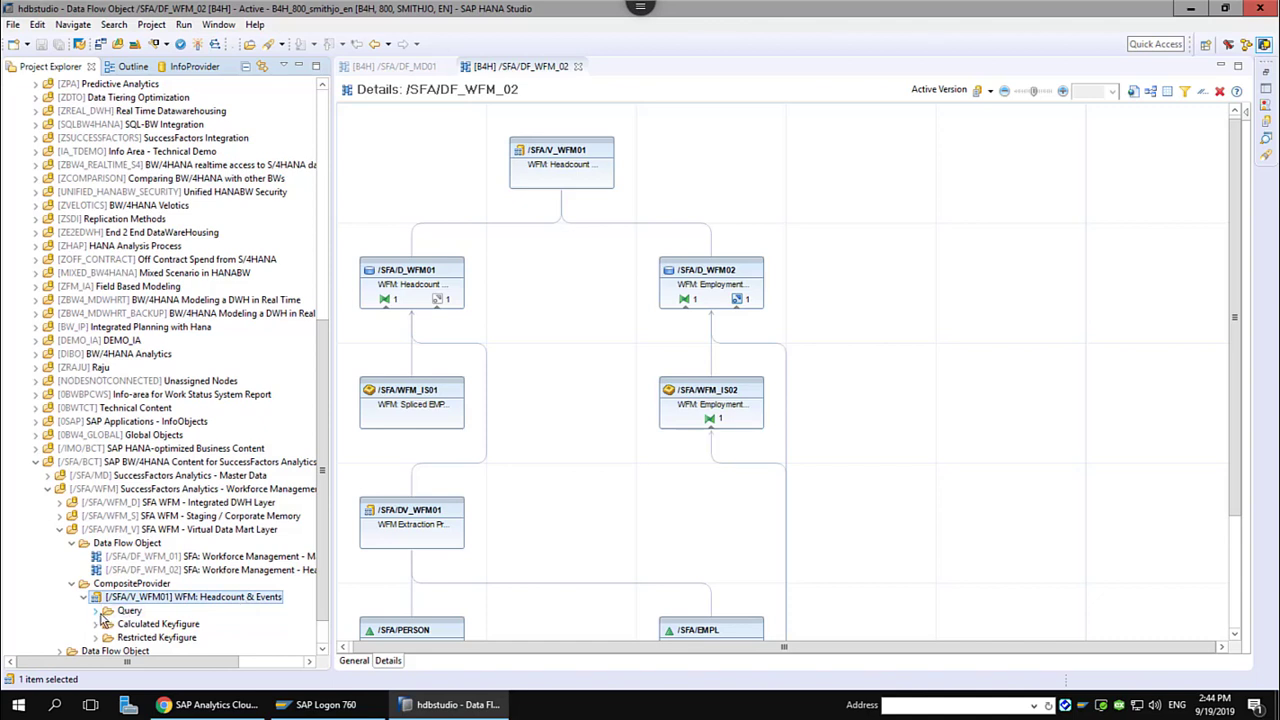
{"action": "left_click", "coordinate": [97, 611]}
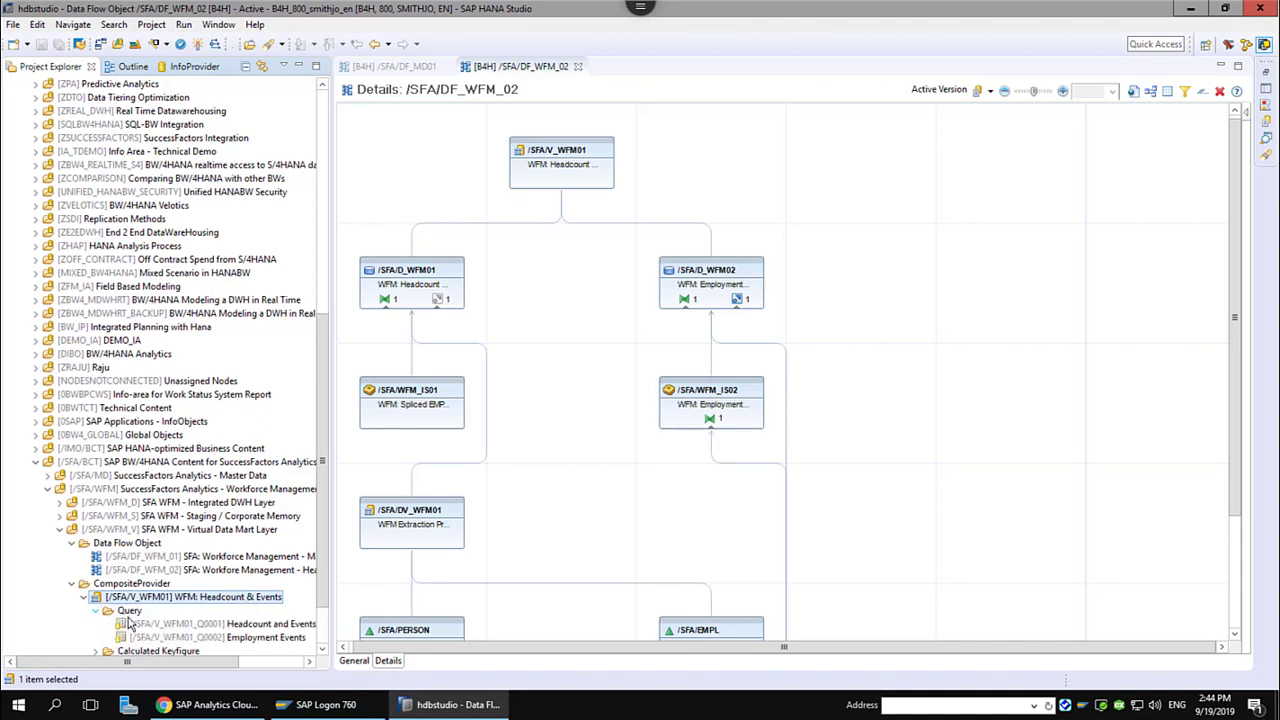
- Open the Headcount and Events query and review its Filter and Sheet Definition settings
{"action": "double_click", "coordinate": [278, 625]}
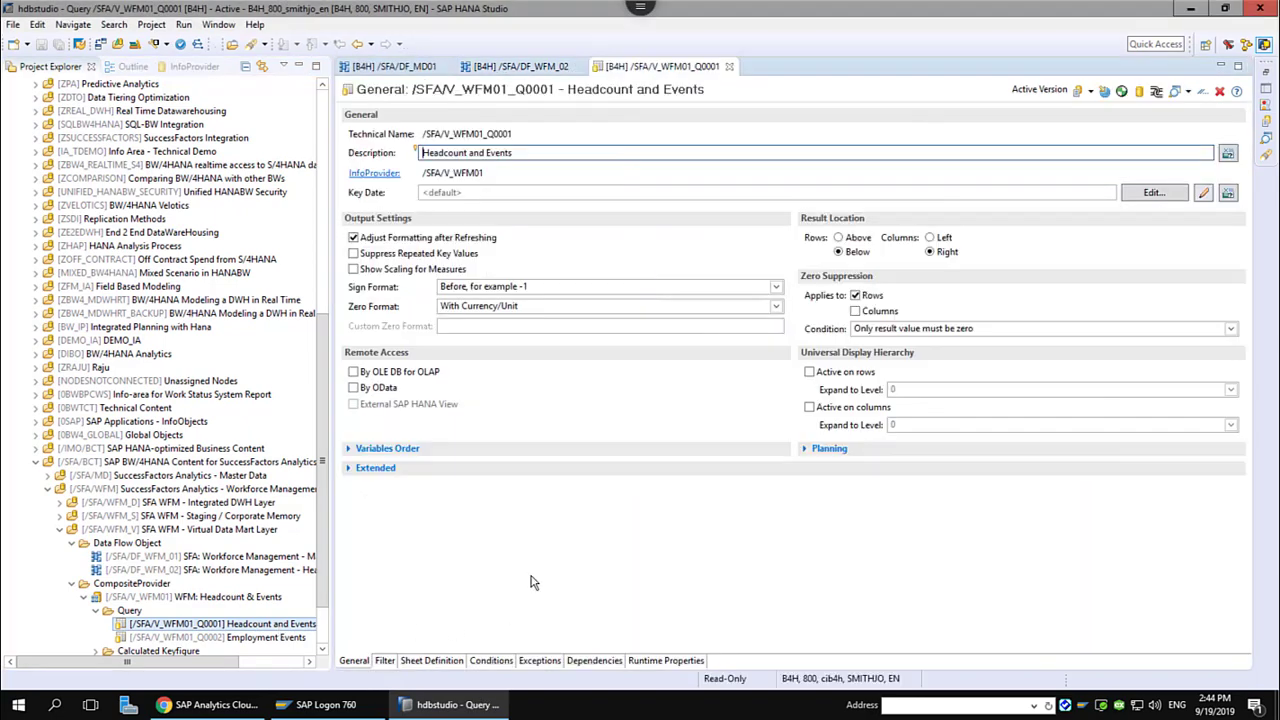
{"action": "left_click", "coordinate": [386, 662]}
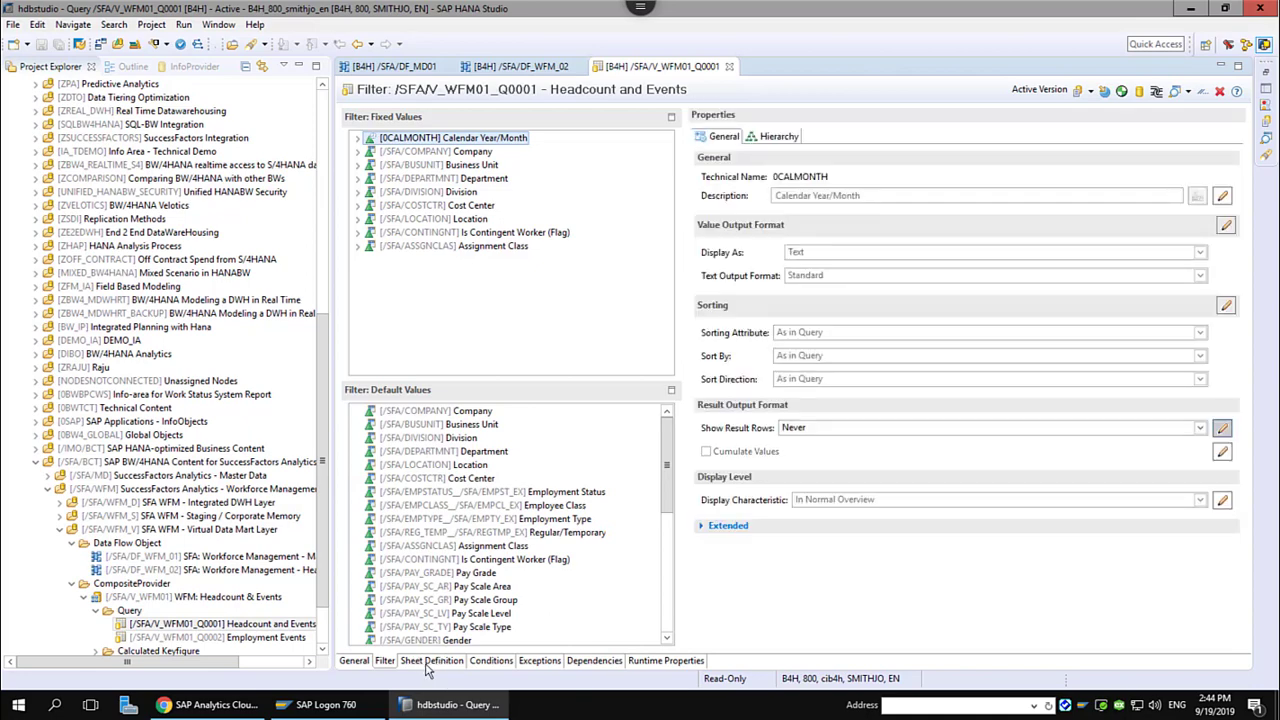
{"action": "left_click", "coordinate": [430, 661]}
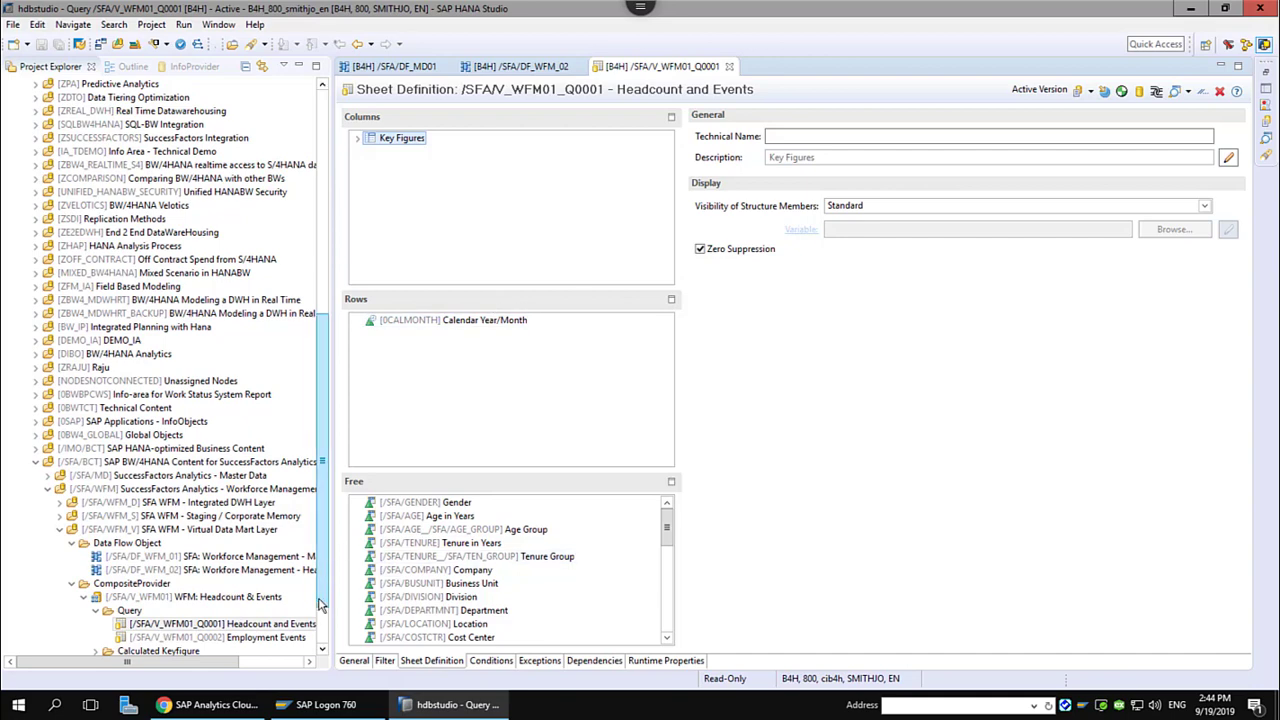
{"action": "left_click_drag", "start_coordinate": [325, 556], "coordinate": [324, 600]}
- Expand the PFM: Performance Rating queries, select Employee Performance, then switch to SAP Analytics Cloud
{"action": "left_click", "coordinate": [133, 624]}
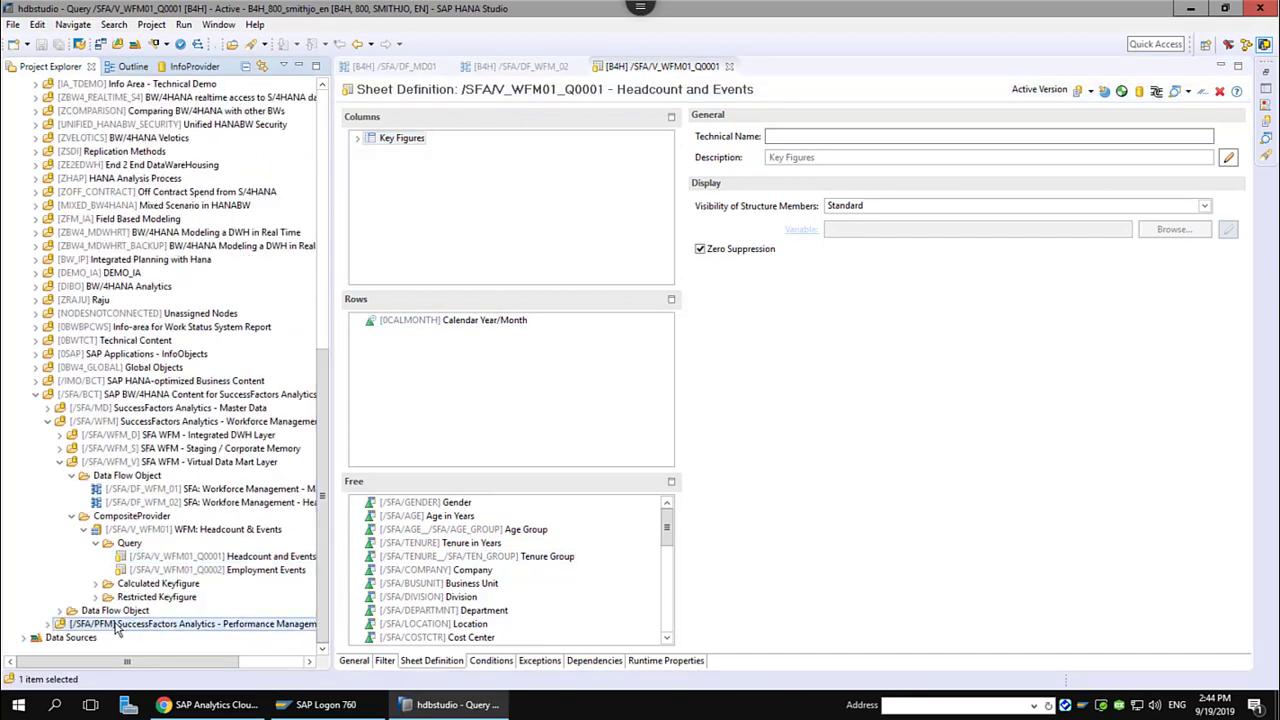
{"action": "left_click", "coordinate": [48, 624]}
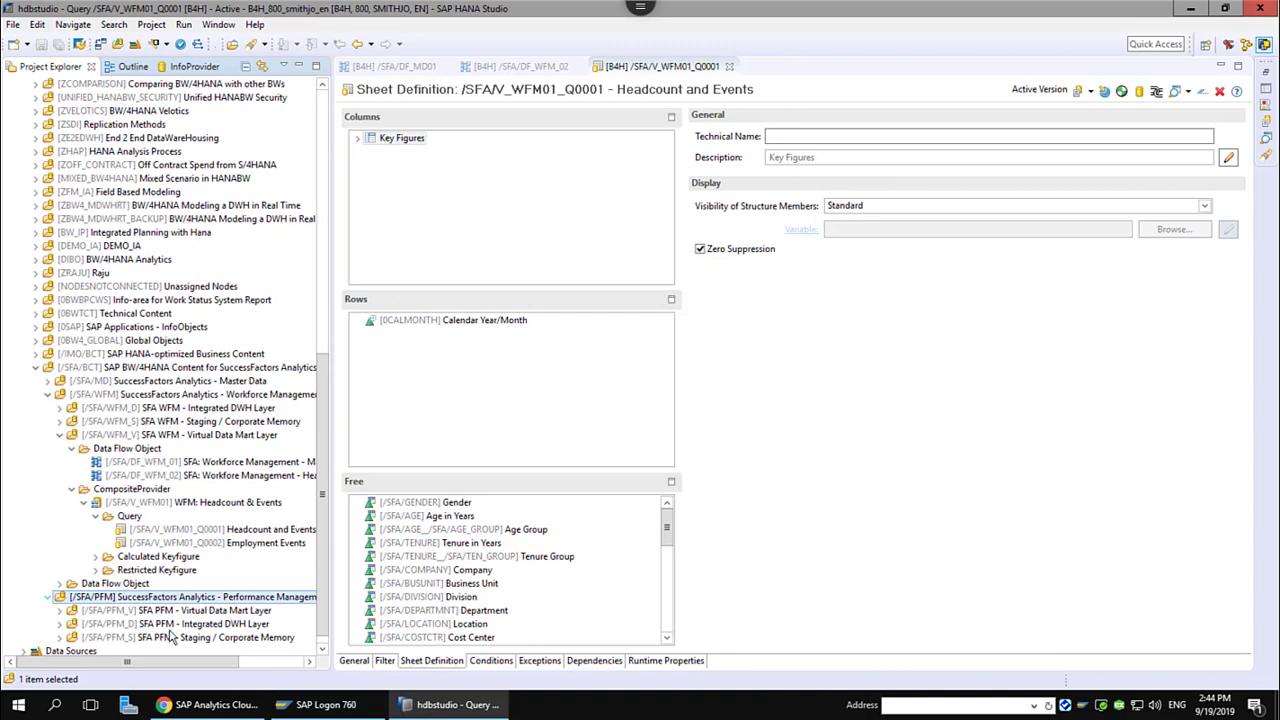
{"action": "left_click", "coordinate": [60, 610]}
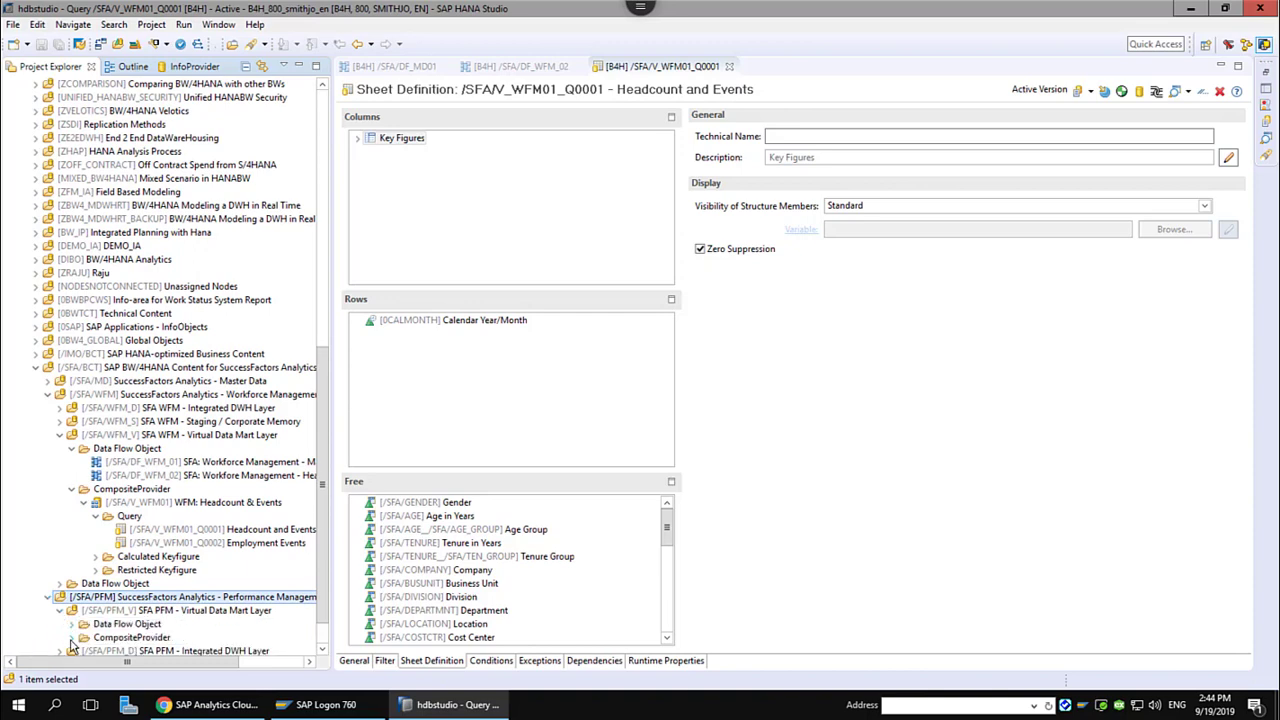
{"action": "left_click", "coordinate": [72, 637]}
{"action": "left_click", "coordinate": [183, 638]}
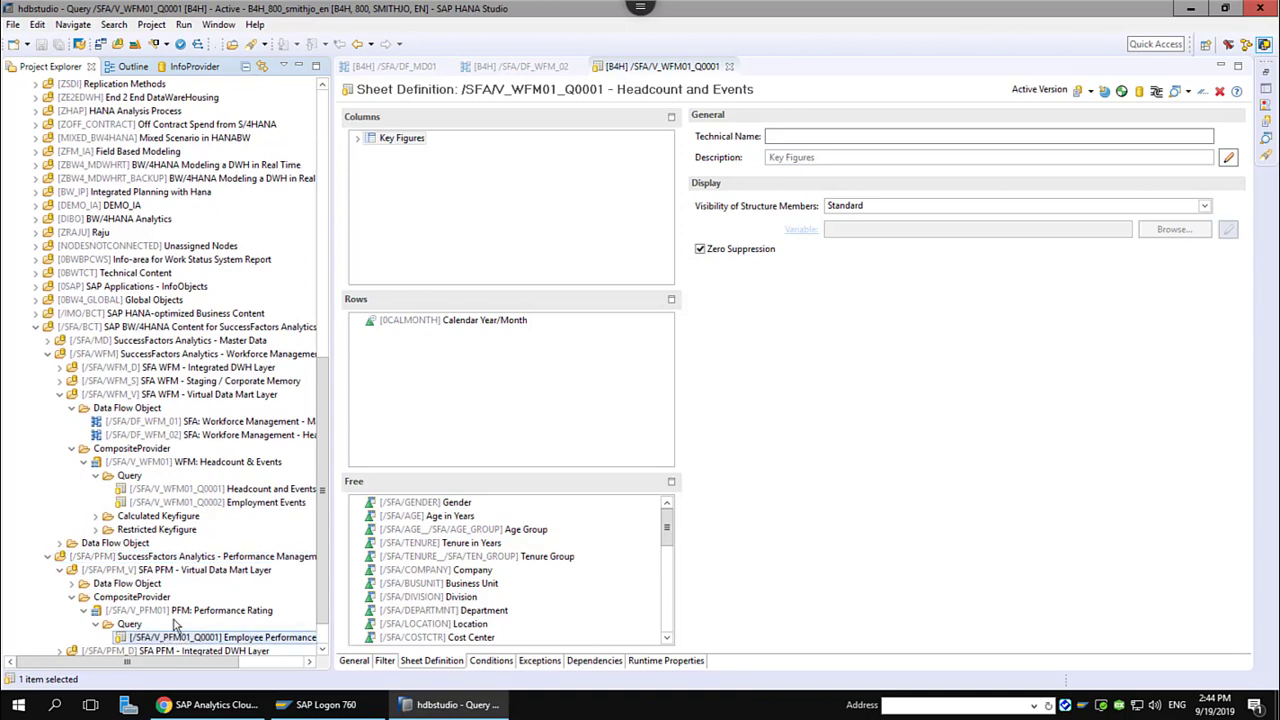
{"action": "left_click", "coordinate": [212, 705]}
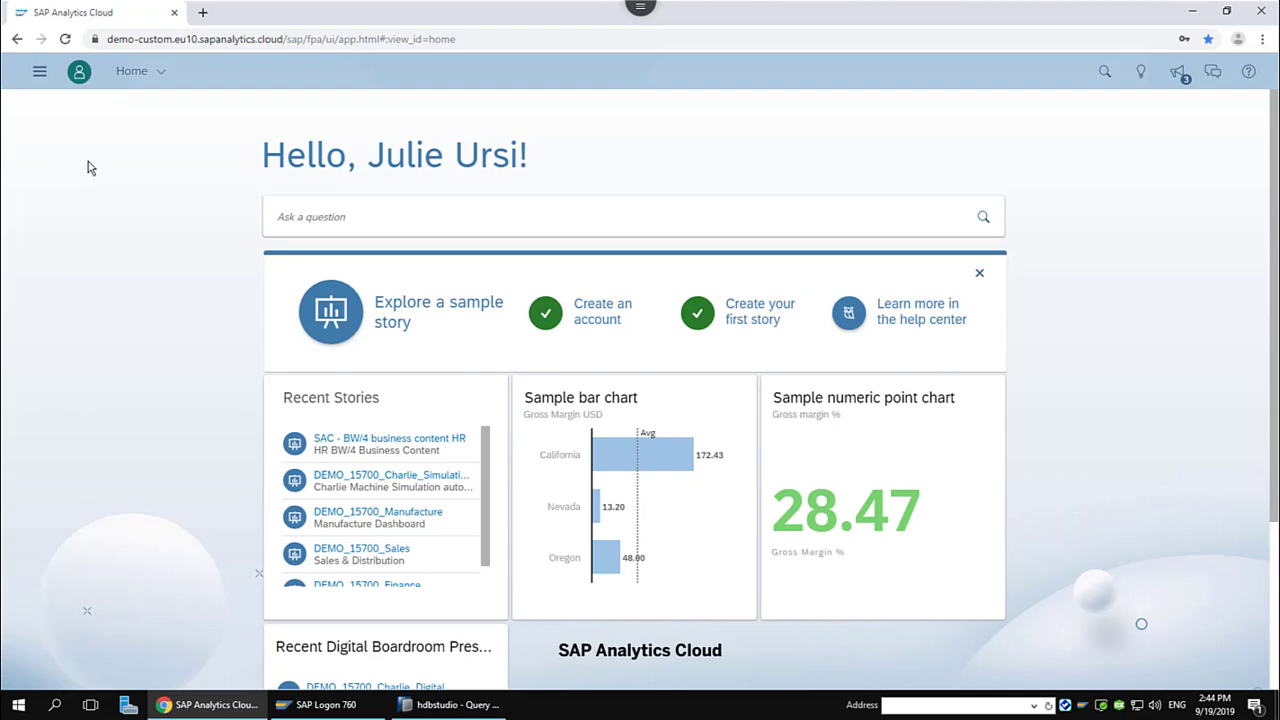
- Browse Files and open the Successfactors folder with the PFM01 and WFM01 models and stories
{"action": "left_click", "coordinate": [39, 77]}
{"action": "mouse_move", "coordinate": [84, 194]}
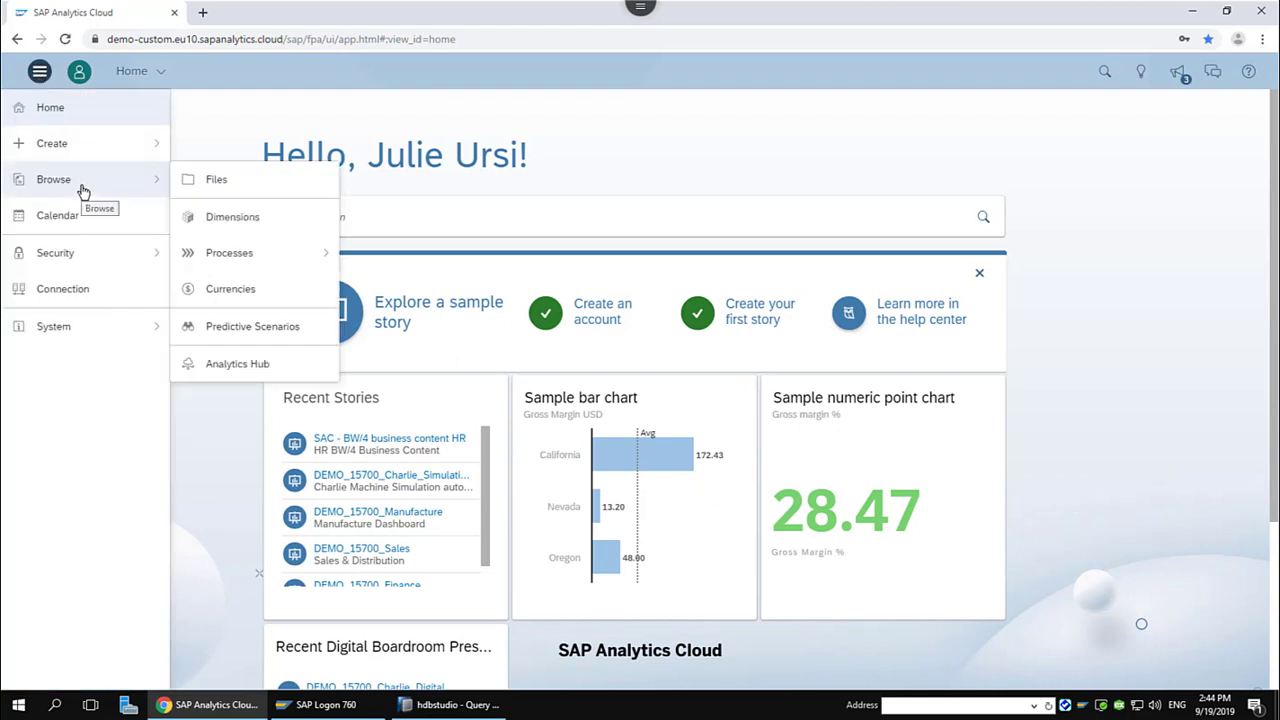
{"action": "left_click", "coordinate": [224, 188]}
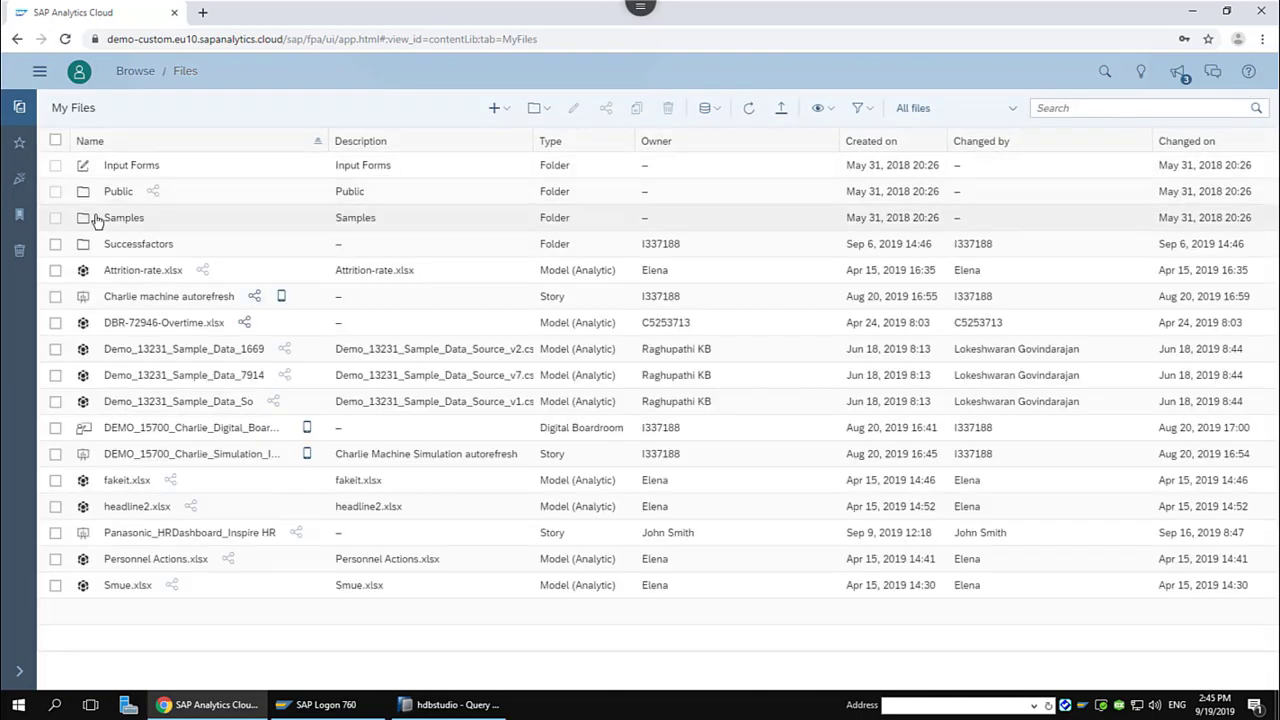
{"action": "left_click", "coordinate": [140, 244]}
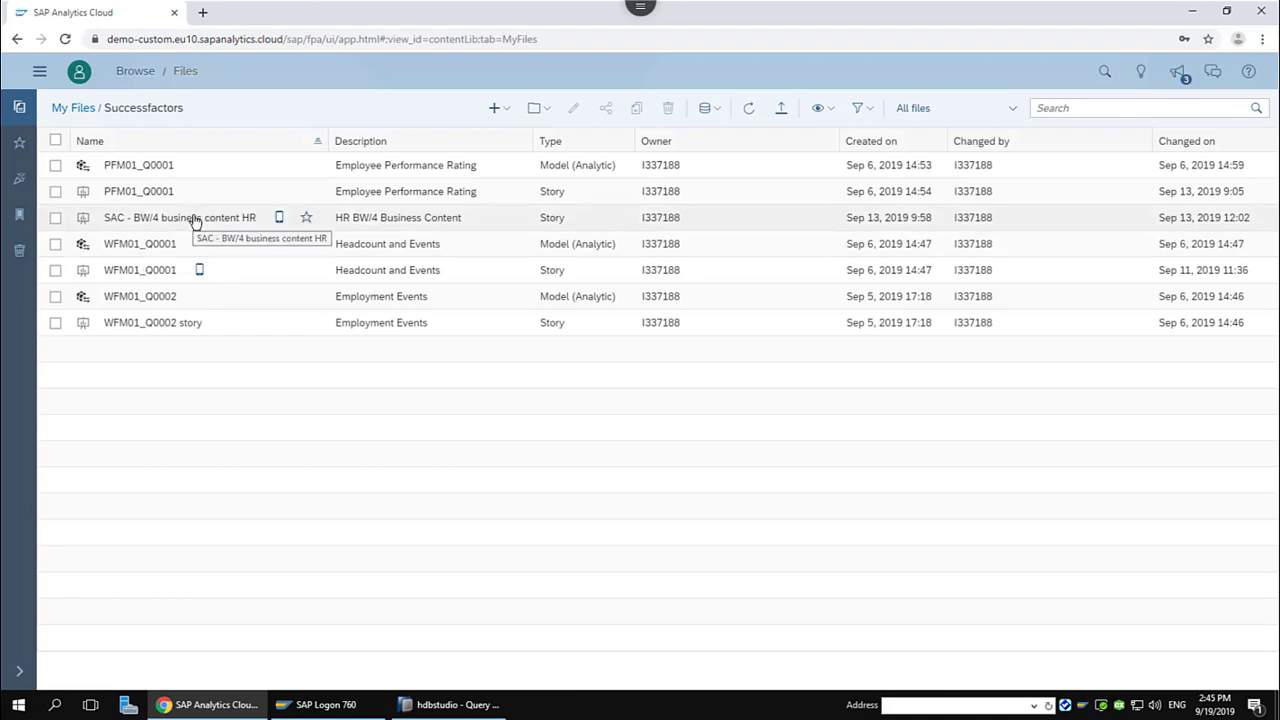
- Open the SAC - BW/4 business content HR story and put the browser in full screen
{"action": "left_click", "coordinate": [192, 220]}
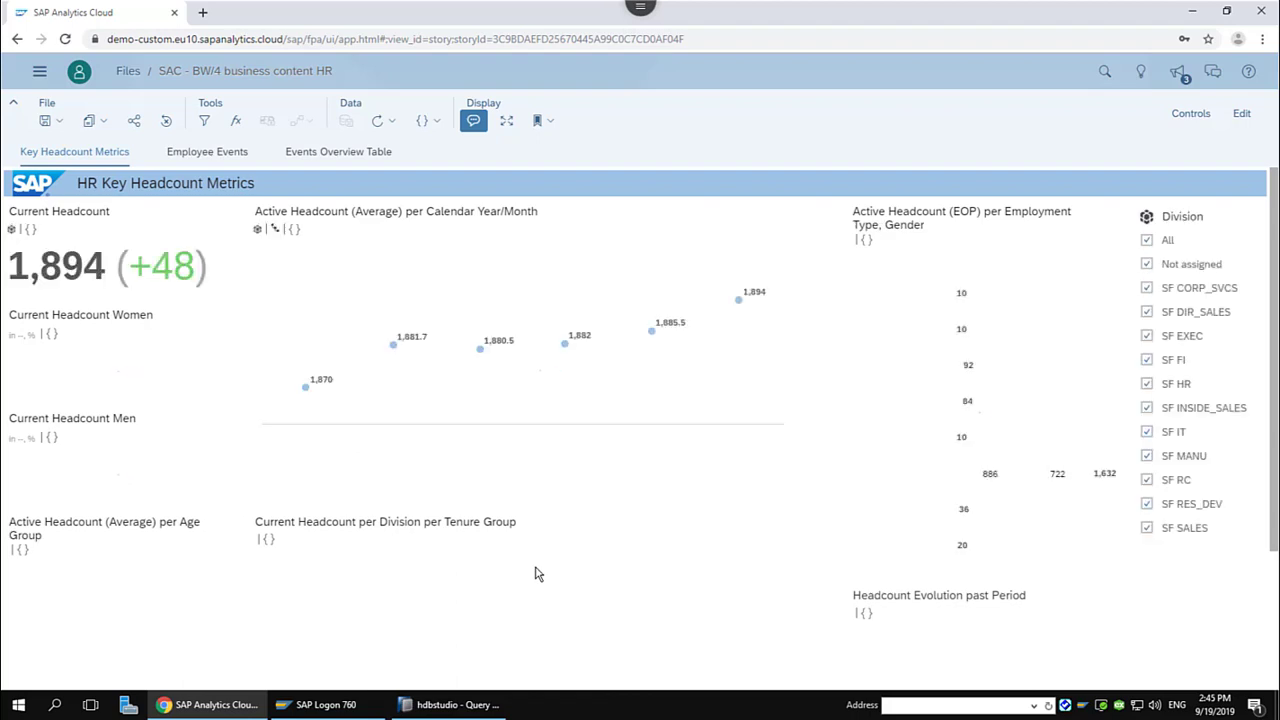
{"action": "left_click", "coordinate": [1263, 39]}
{"action": "left_click", "coordinate": [1255, 181]}
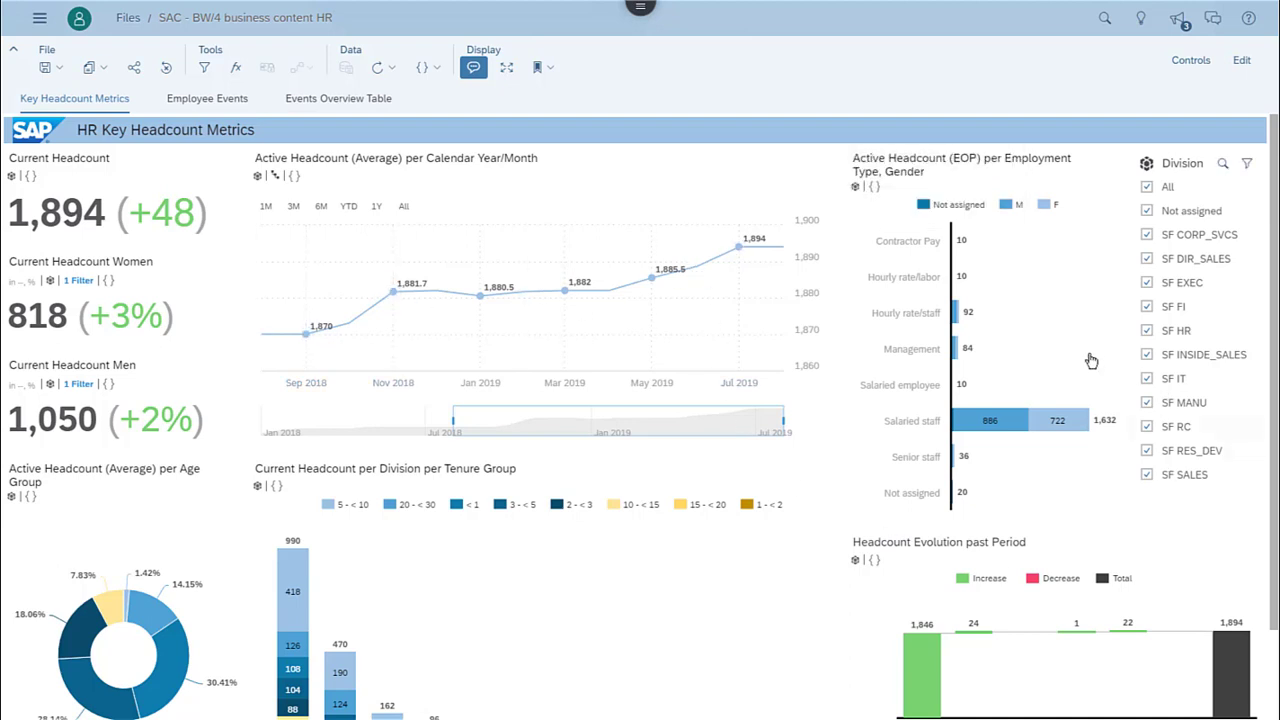
- Filter the story to the 30-39 age group and view the Employee Events page
{"action": "scroll", "coordinate": [714, 663], "scroll_direction": "down", "scroll_amount": 2}
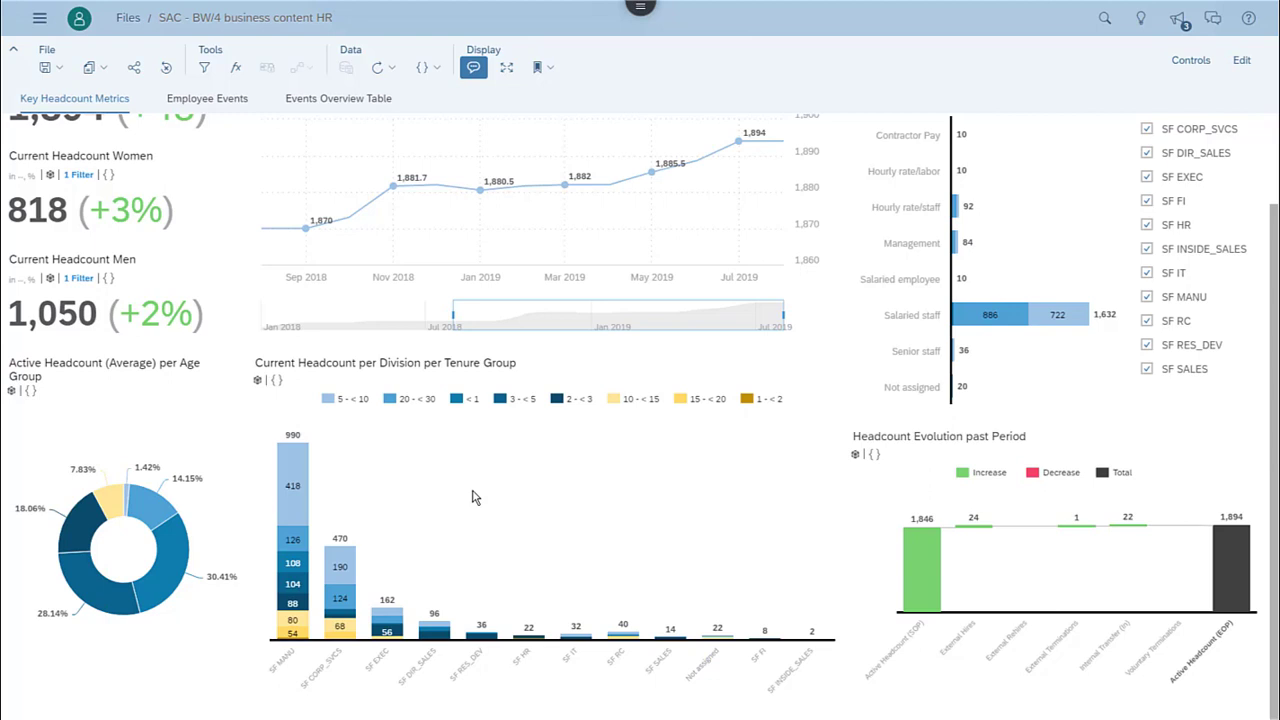
{"action": "mouse_move", "coordinate": [1234, 582]}
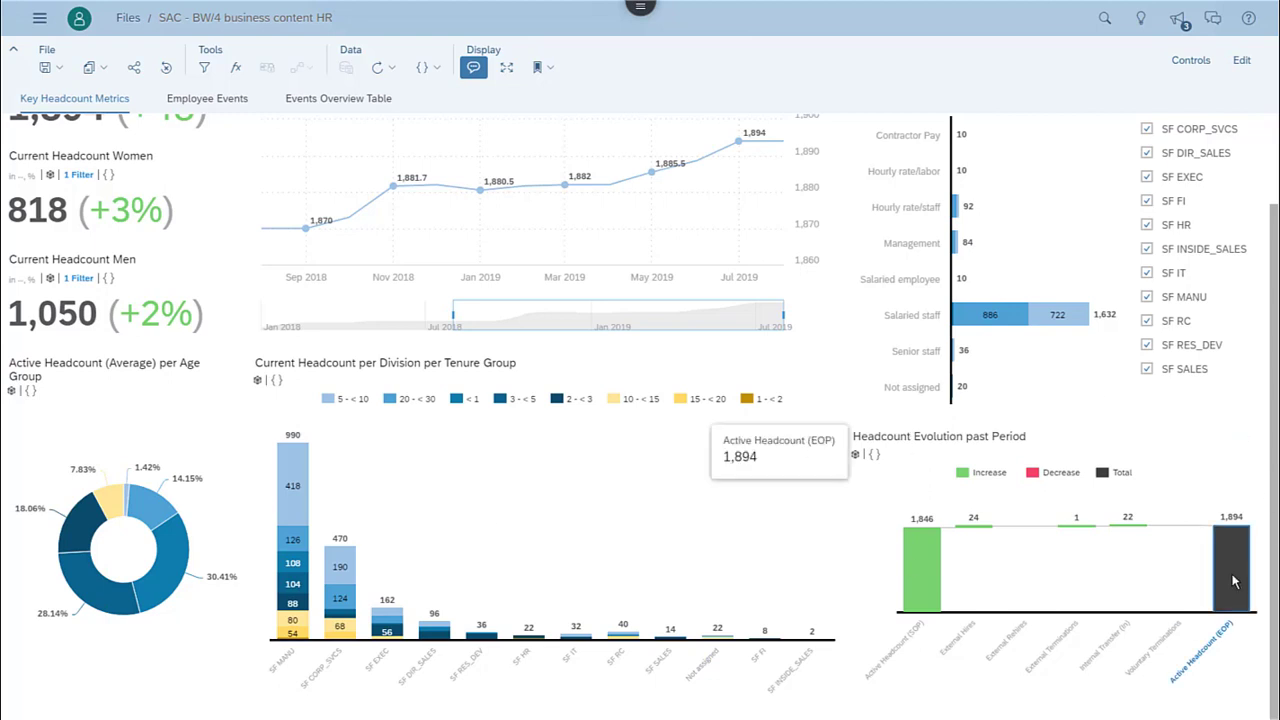
{"action": "left_click", "coordinate": [174, 557]}
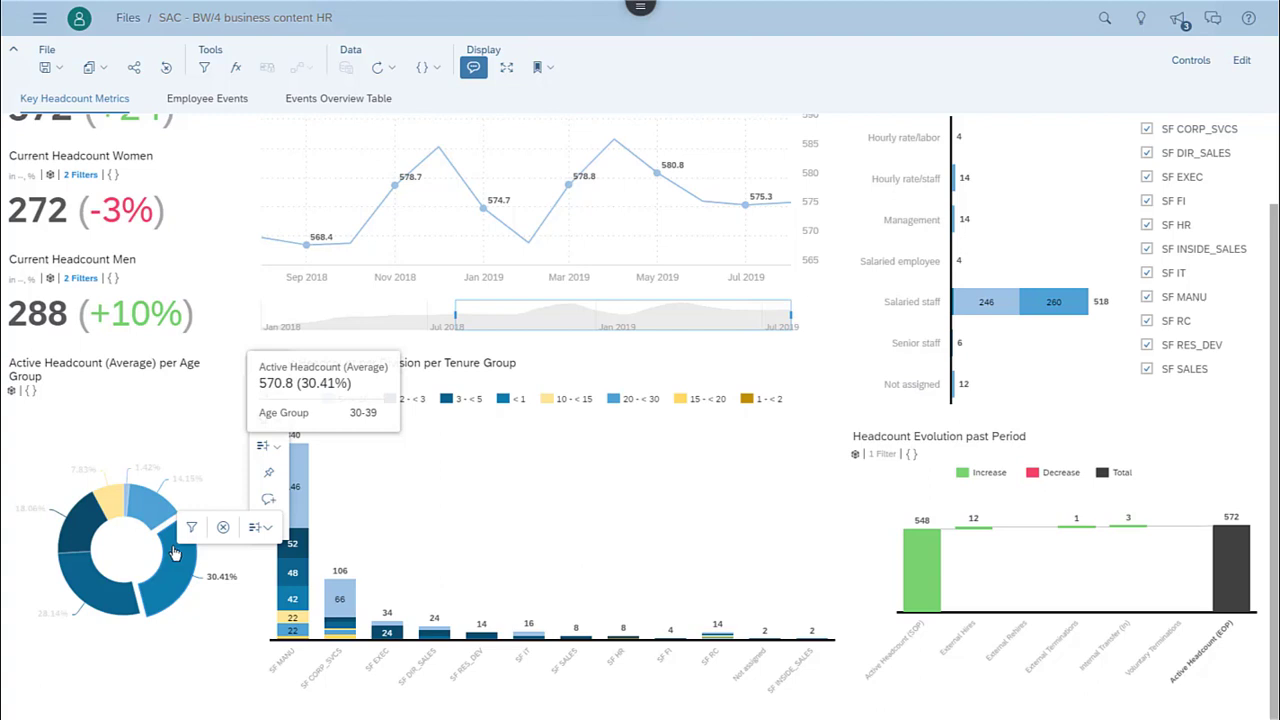
{"action": "left_click", "coordinate": [225, 104]}
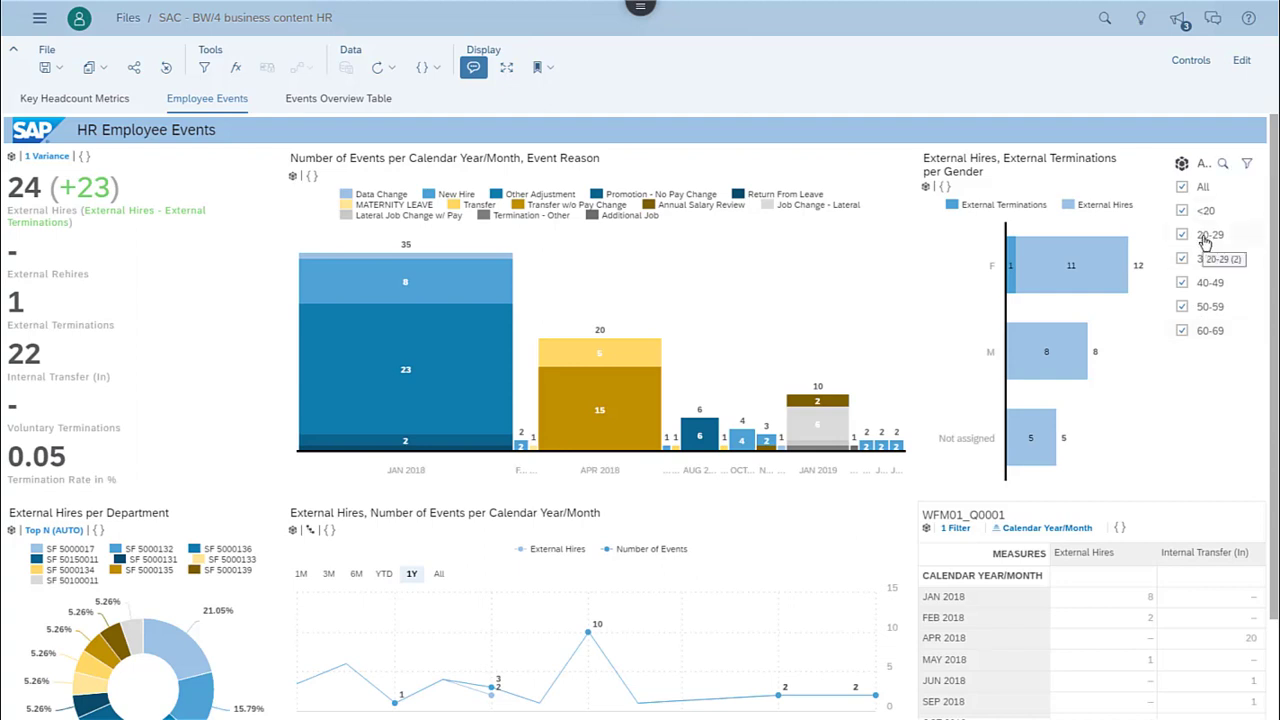
- Switch to the Events Overview Table page with monthly headcount, hires and terminations
{"action": "left_click", "coordinate": [369, 99]}
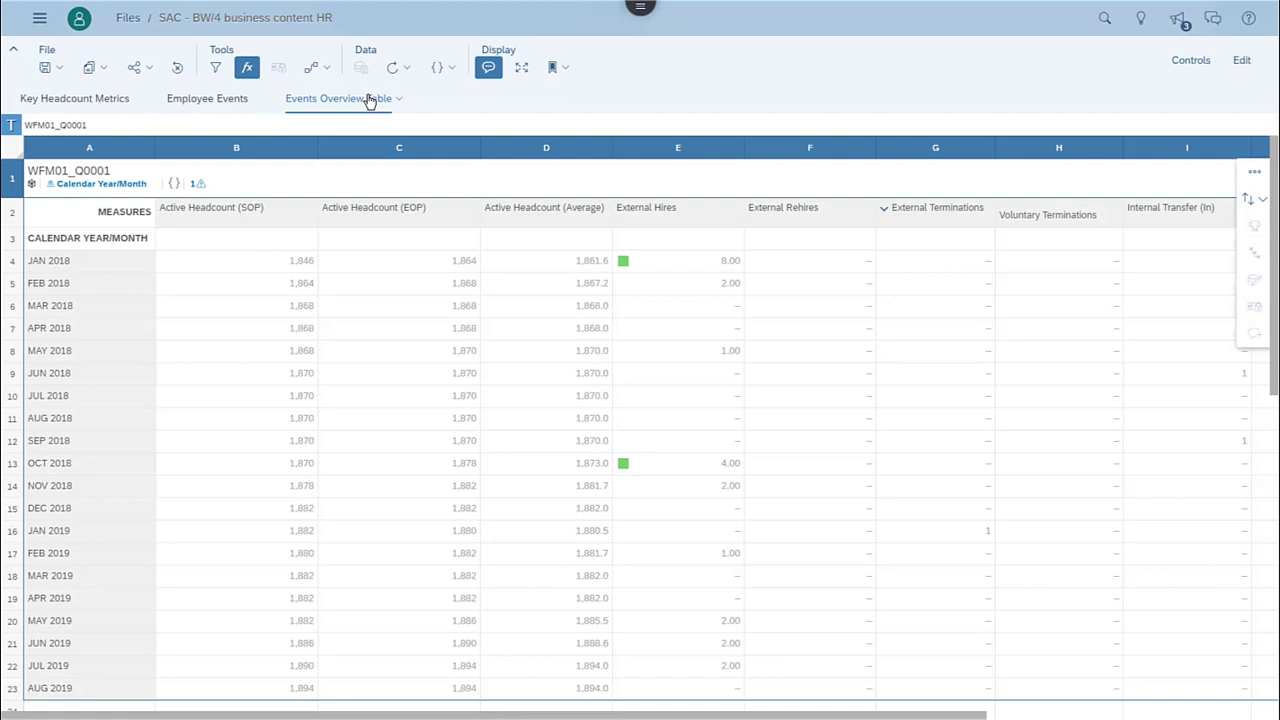
- Create a live-data model: system type SAP BW, connection B4HLive, data source /SFA/V_WFM01_Q0001
{"action": "left_click", "coordinate": [39, 18]}
{"action": "mouse_move", "coordinate": [48, 96]}
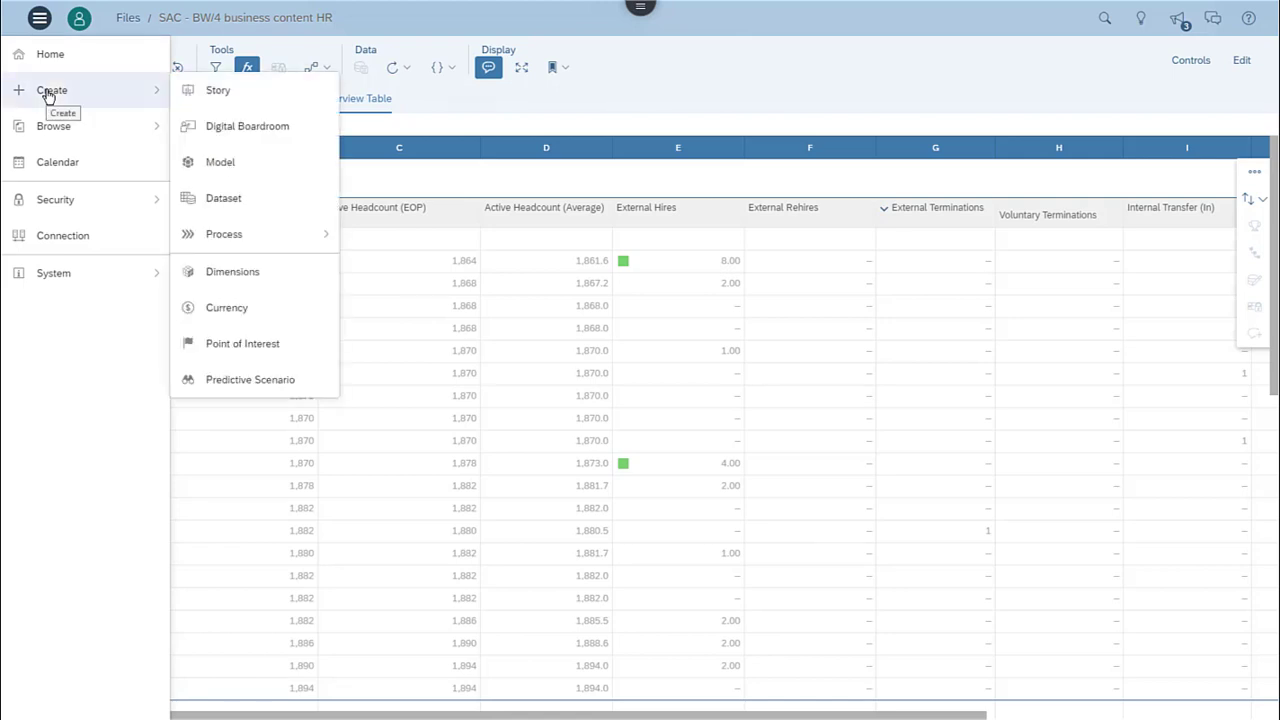
{"action": "left_click", "coordinate": [221, 166]}
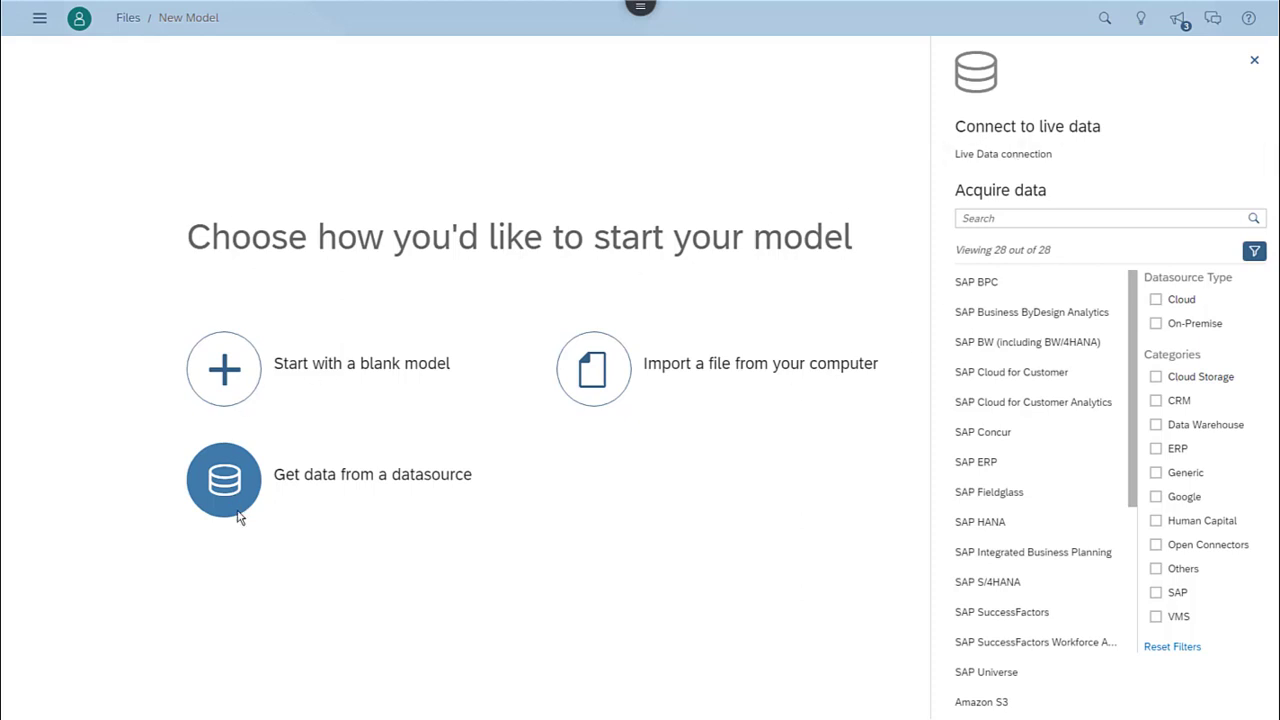
{"action": "left_click", "coordinate": [1020, 160]}
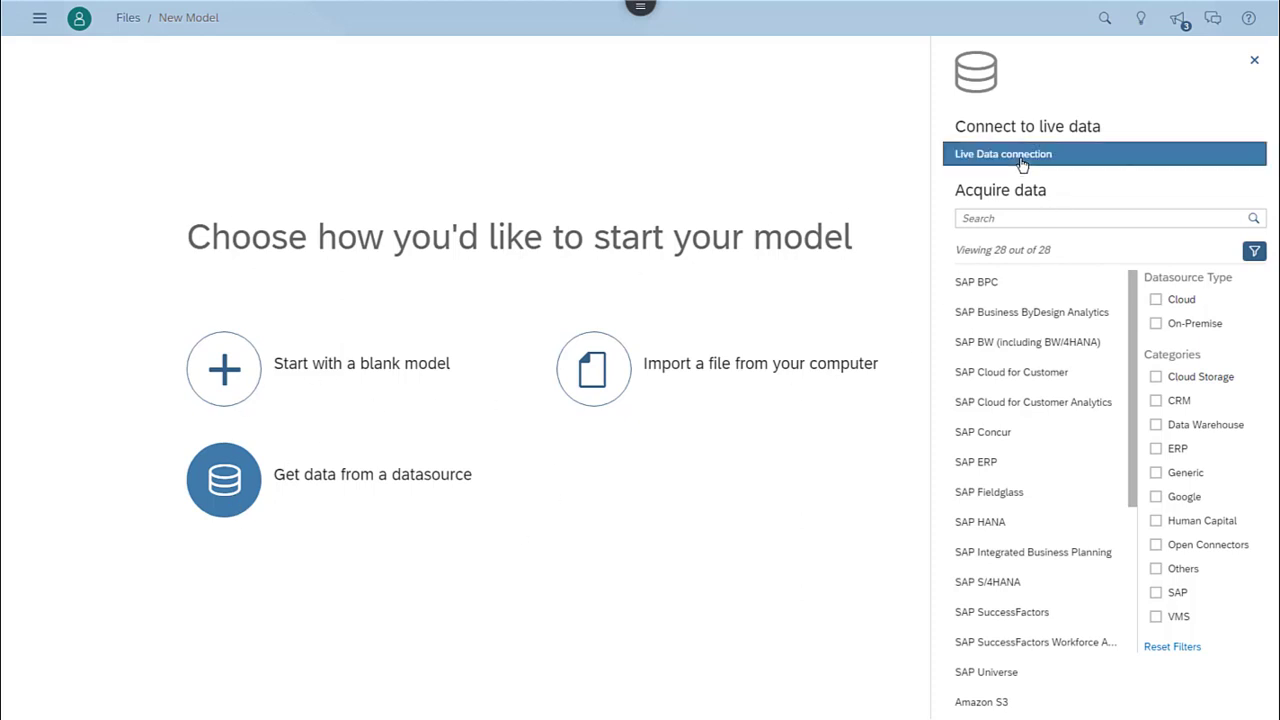
{"action": "left_click", "coordinate": [830, 341]}
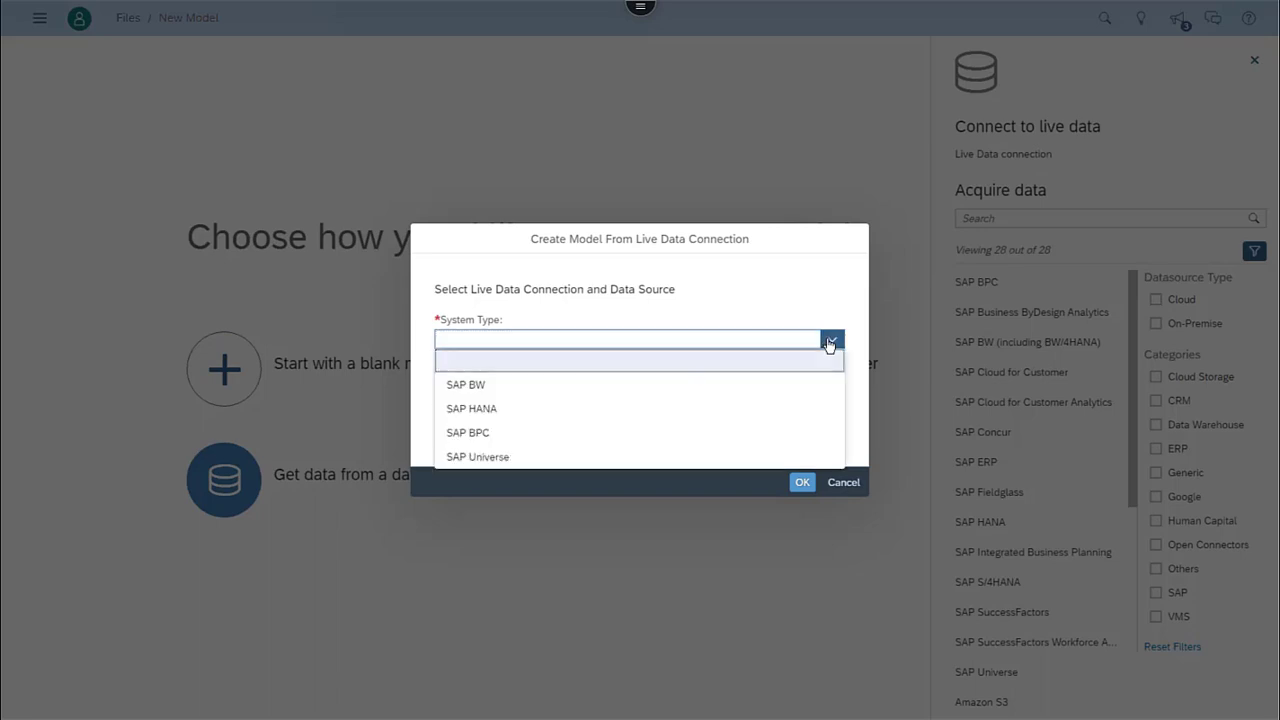
{"action": "left_click", "coordinate": [479, 387]}
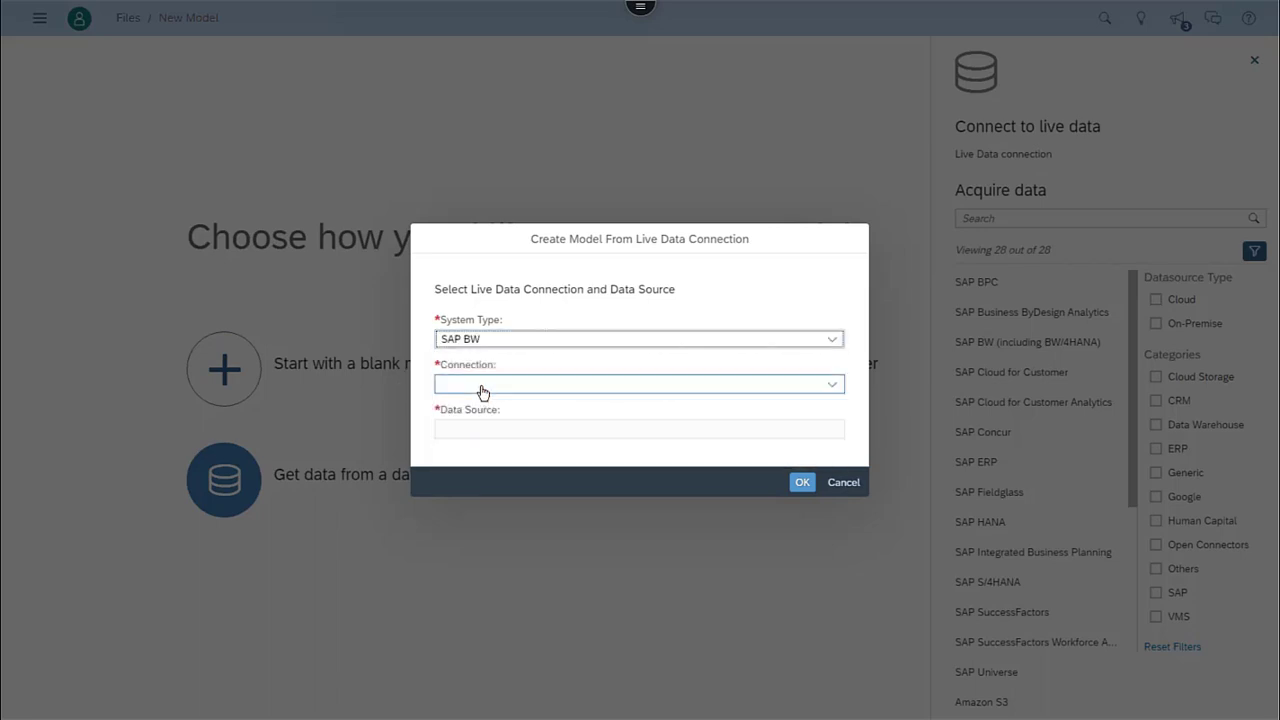
{"action": "left_click", "coordinate": [834, 387]}
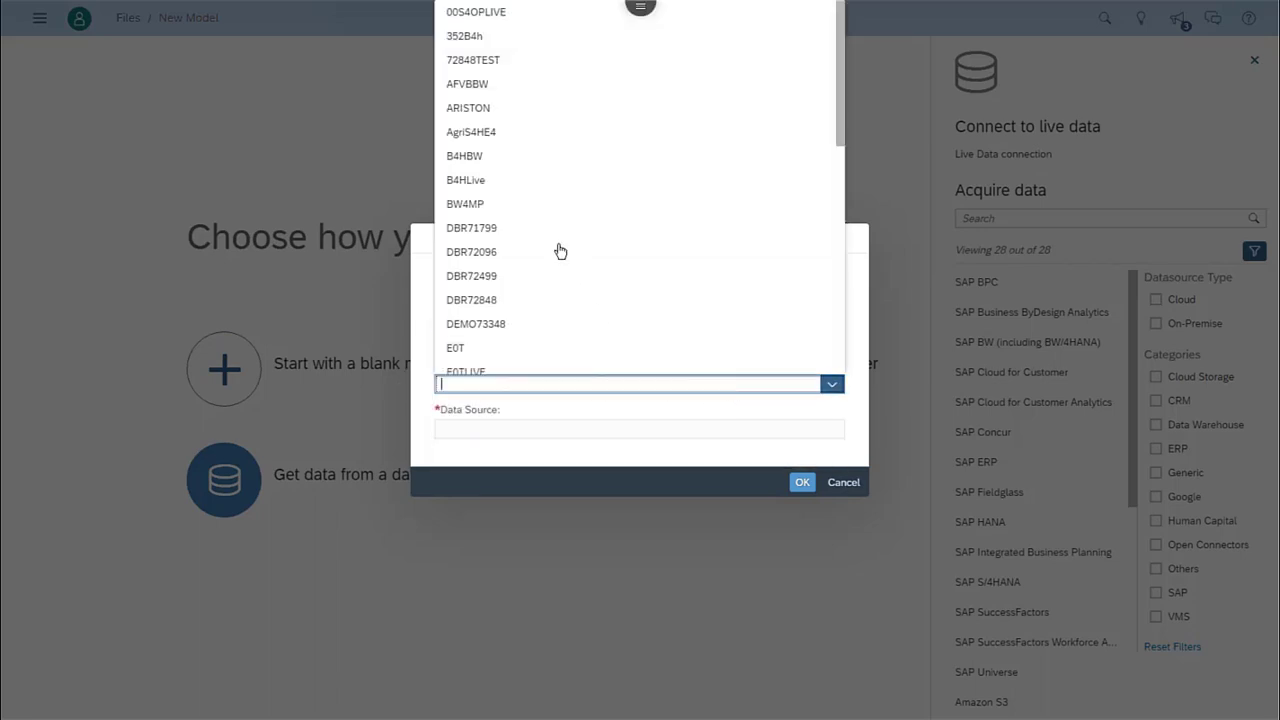
{"action": "left_click", "coordinate": [472, 180]}
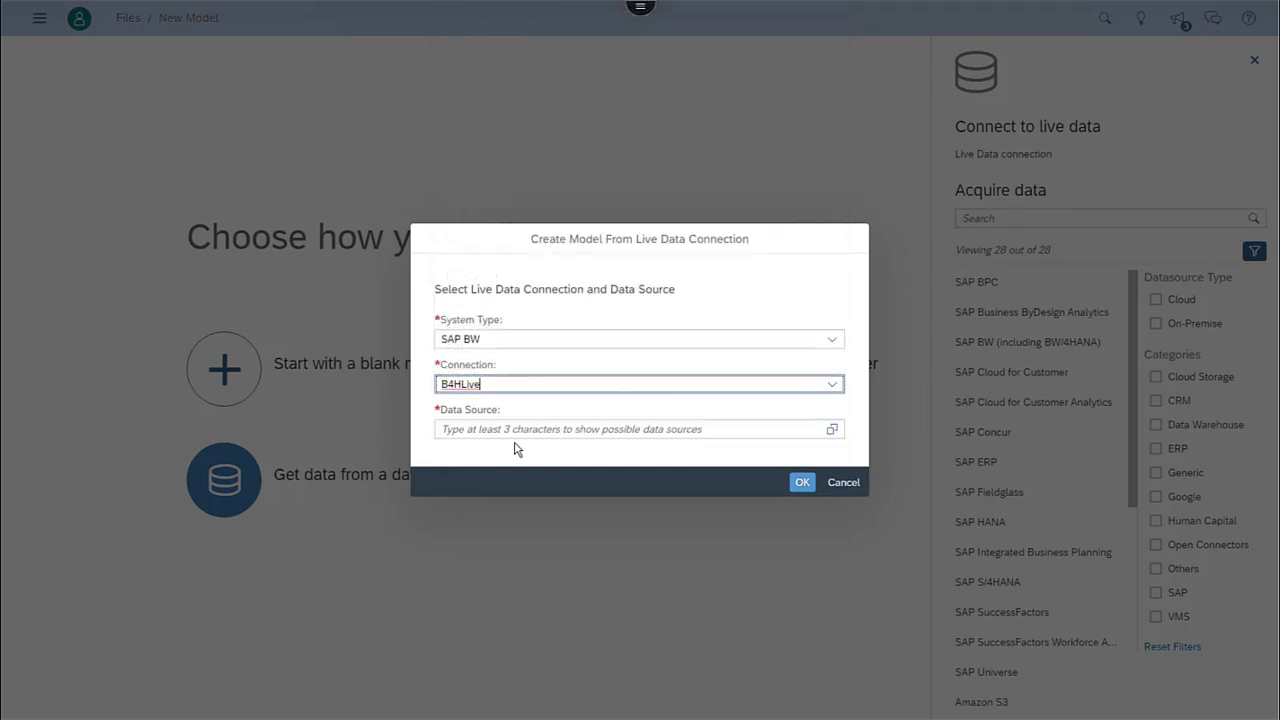
{"action": "left_click", "coordinate": [494, 429]}
{"action": "type", "text": "SFA"}
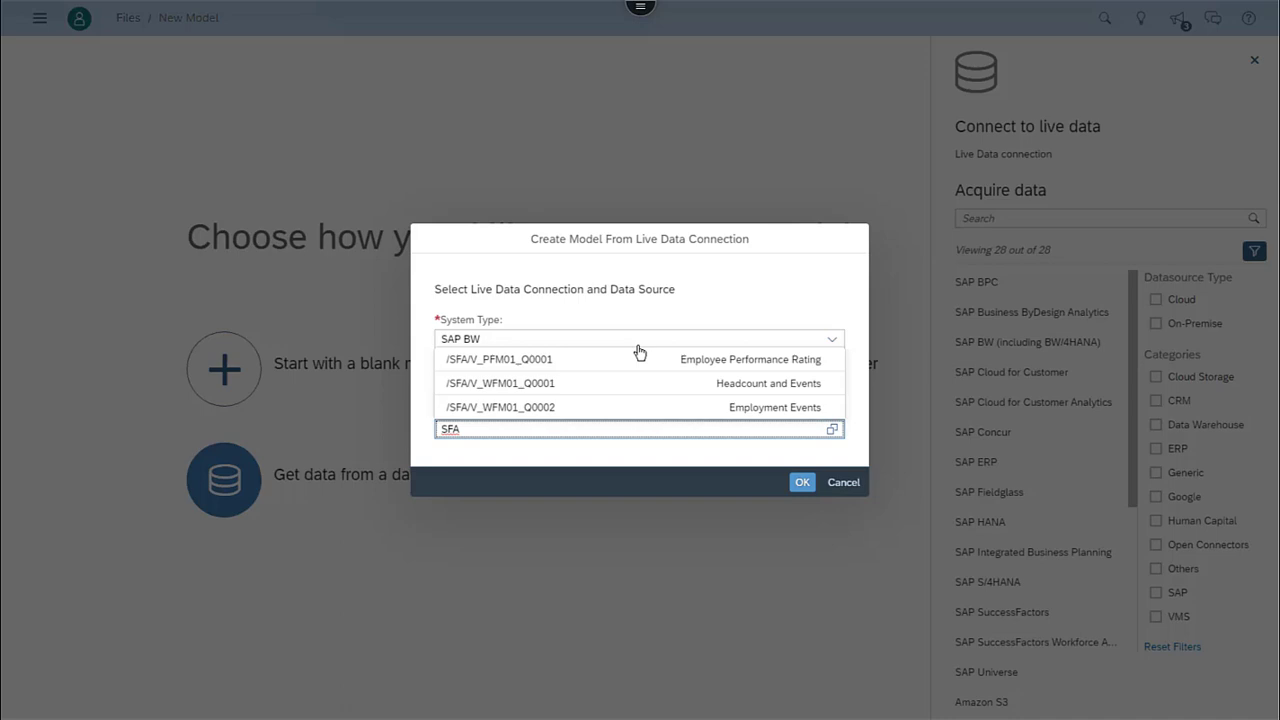
{"action": "left_click", "coordinate": [533, 389]}
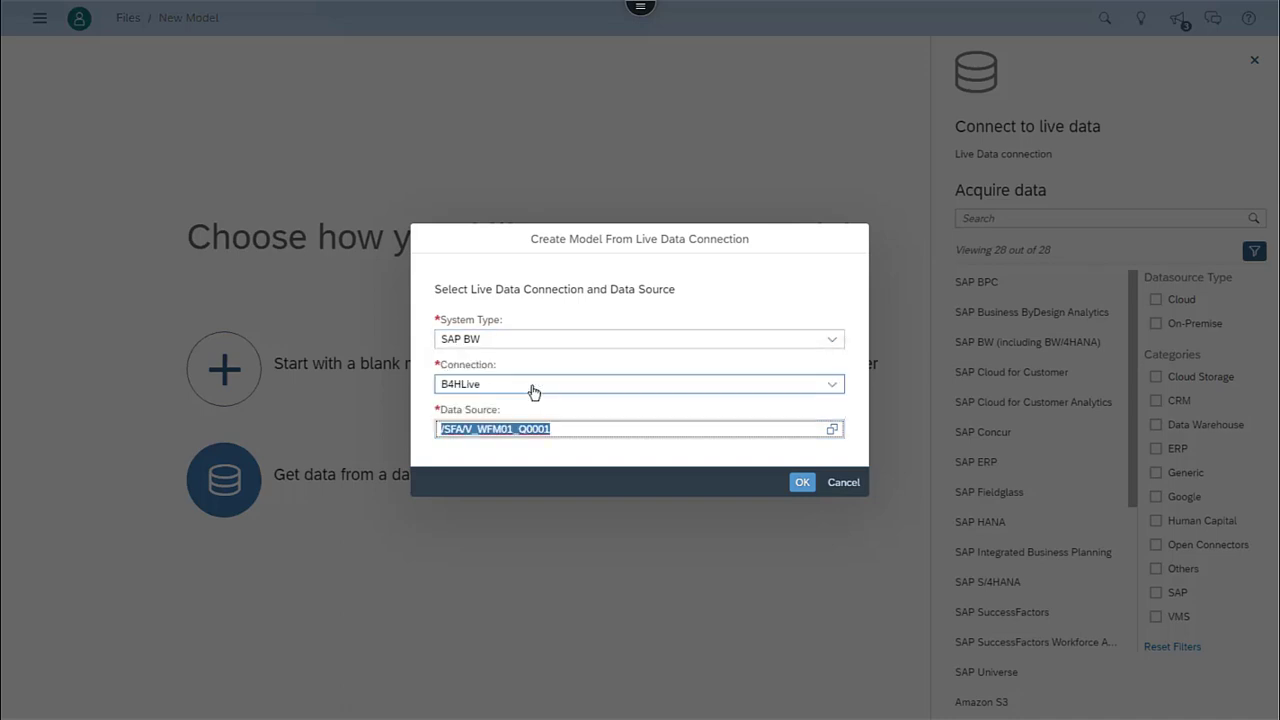
{"action": "left_click", "coordinate": [801, 483]}
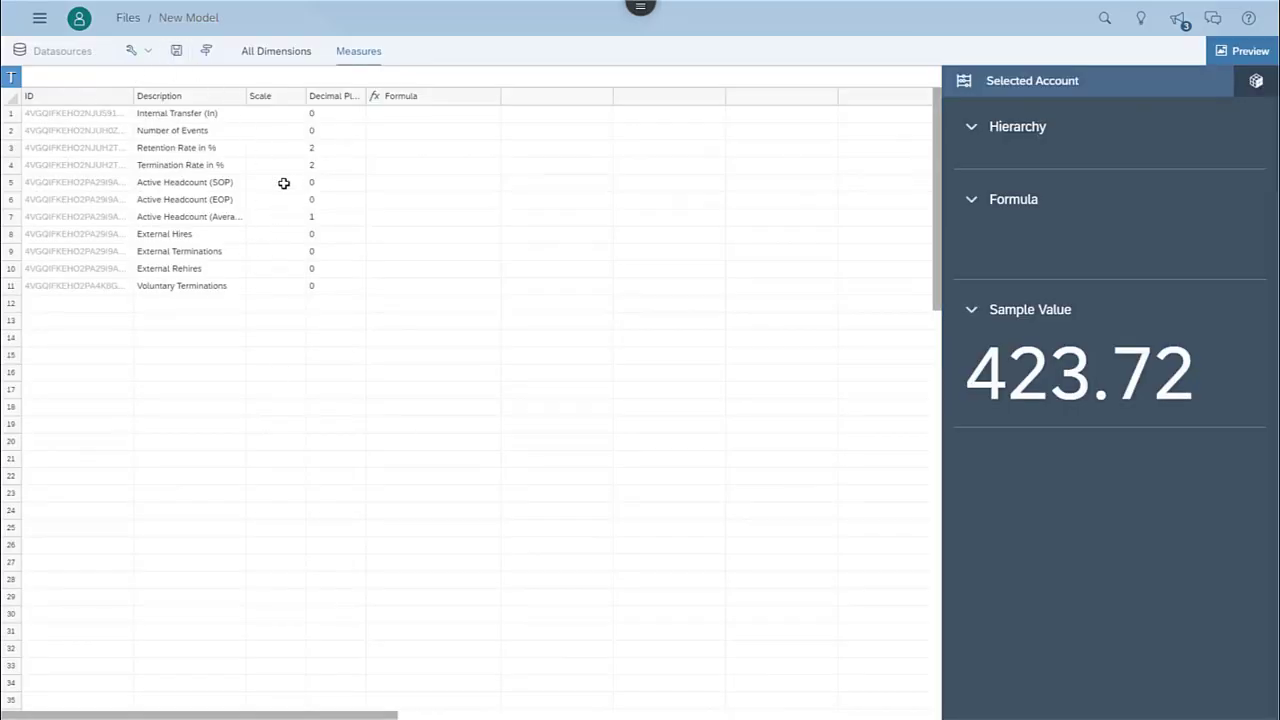
- View the model's dimensions, then start a new story, leaving the live model unsaved
{"action": "left_click", "coordinate": [268, 55]}
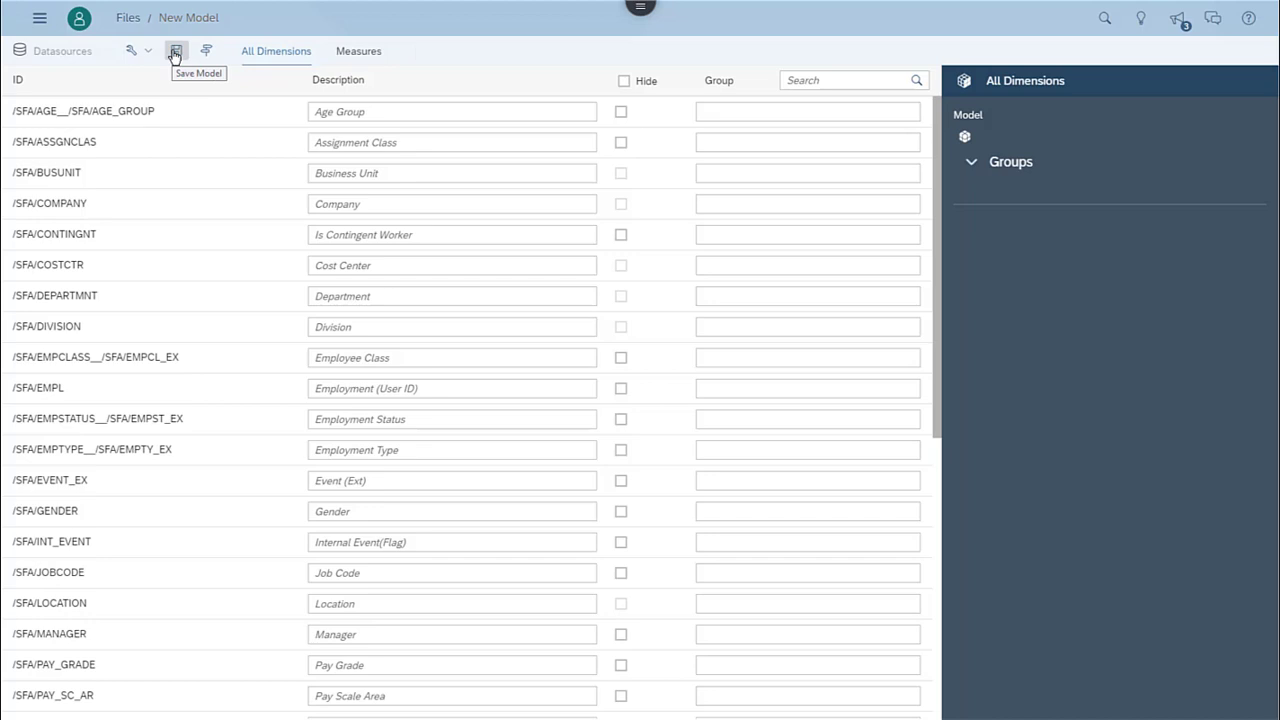
{"action": "left_click", "coordinate": [40, 18]}
{"action": "mouse_move", "coordinate": [50, 93]}
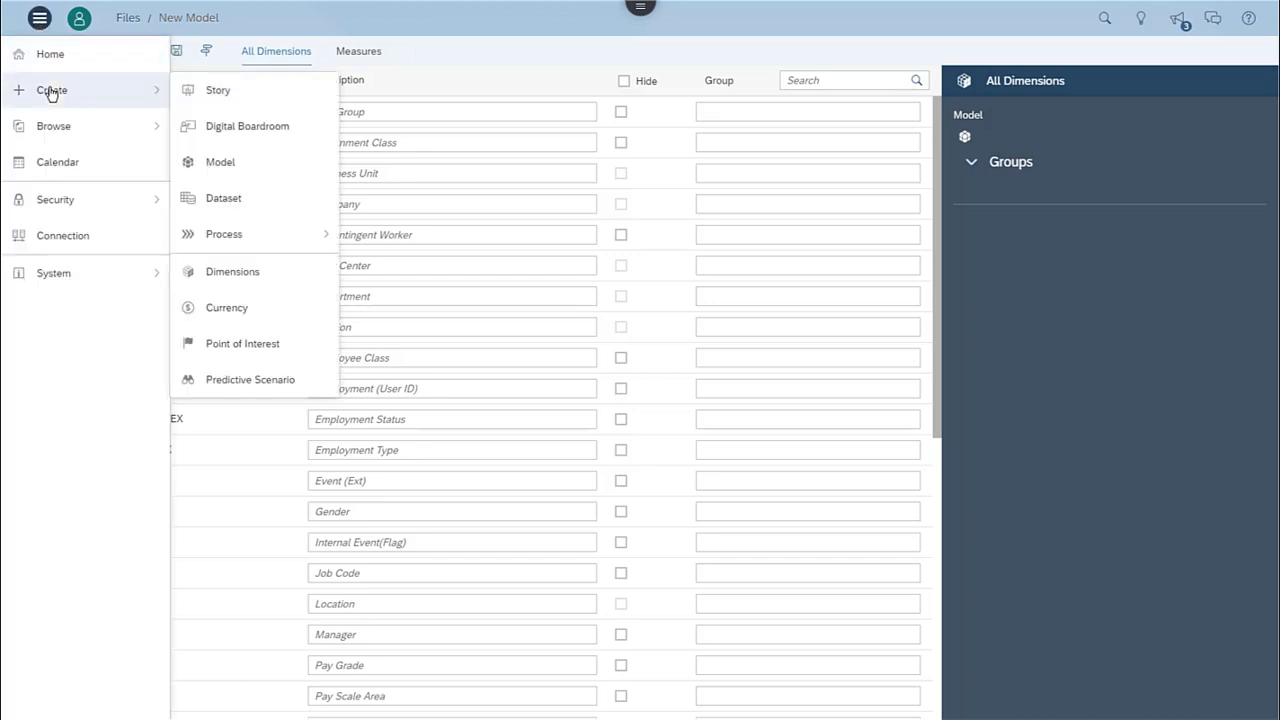
{"action": "left_click", "coordinate": [229, 98]}
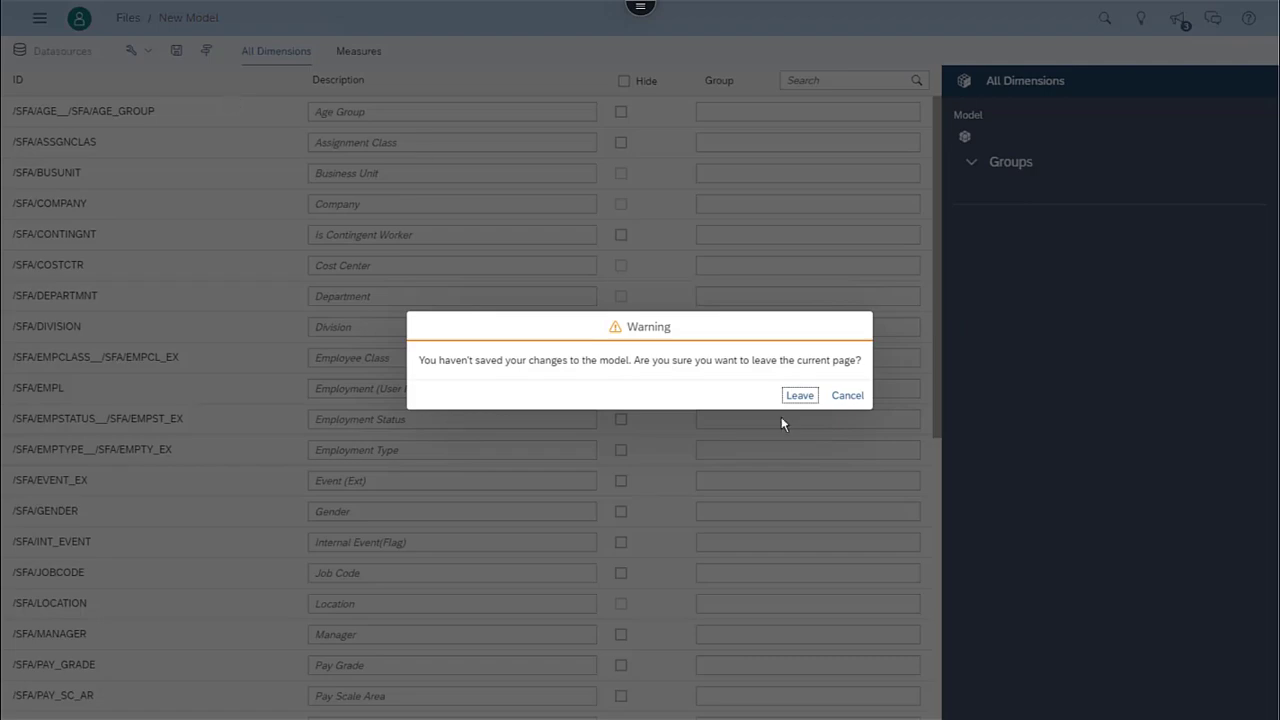
{"action": "left_click", "coordinate": [796, 396]}
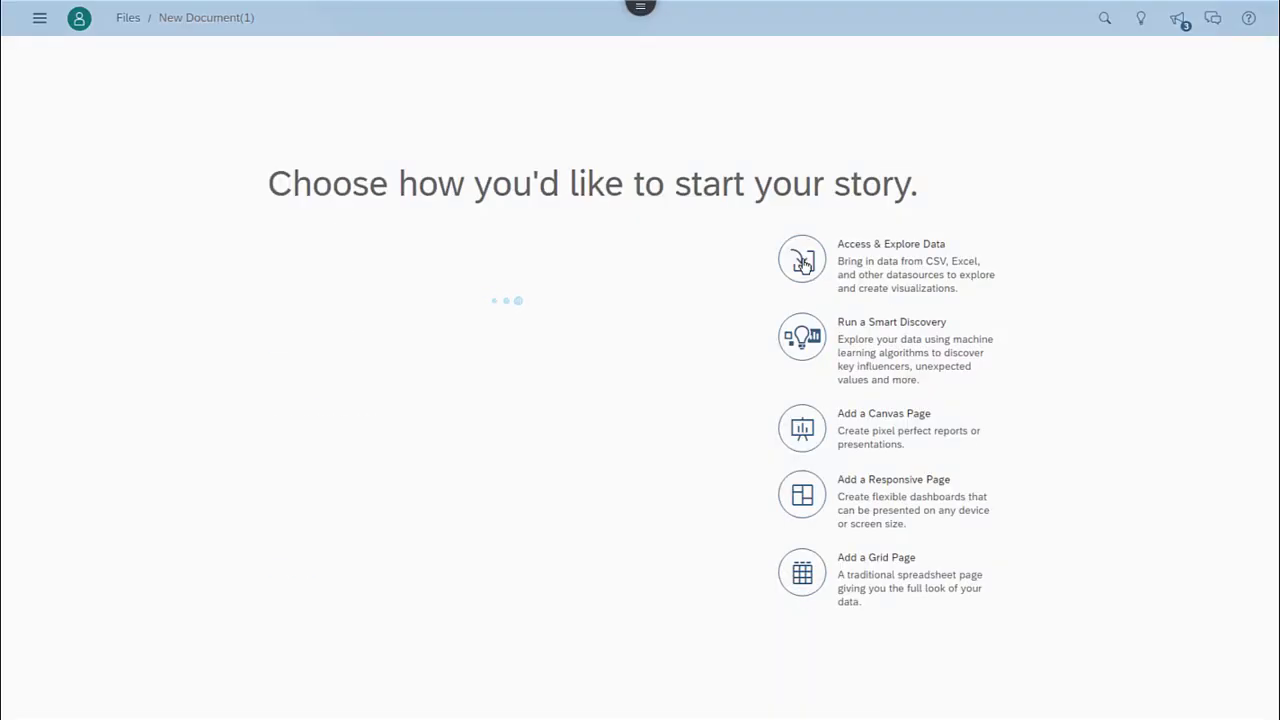
- Add data to the story from the WFM01_Q0001 Headcount and Events model in Successfactors
{"action": "left_click", "coordinate": [803, 264]}
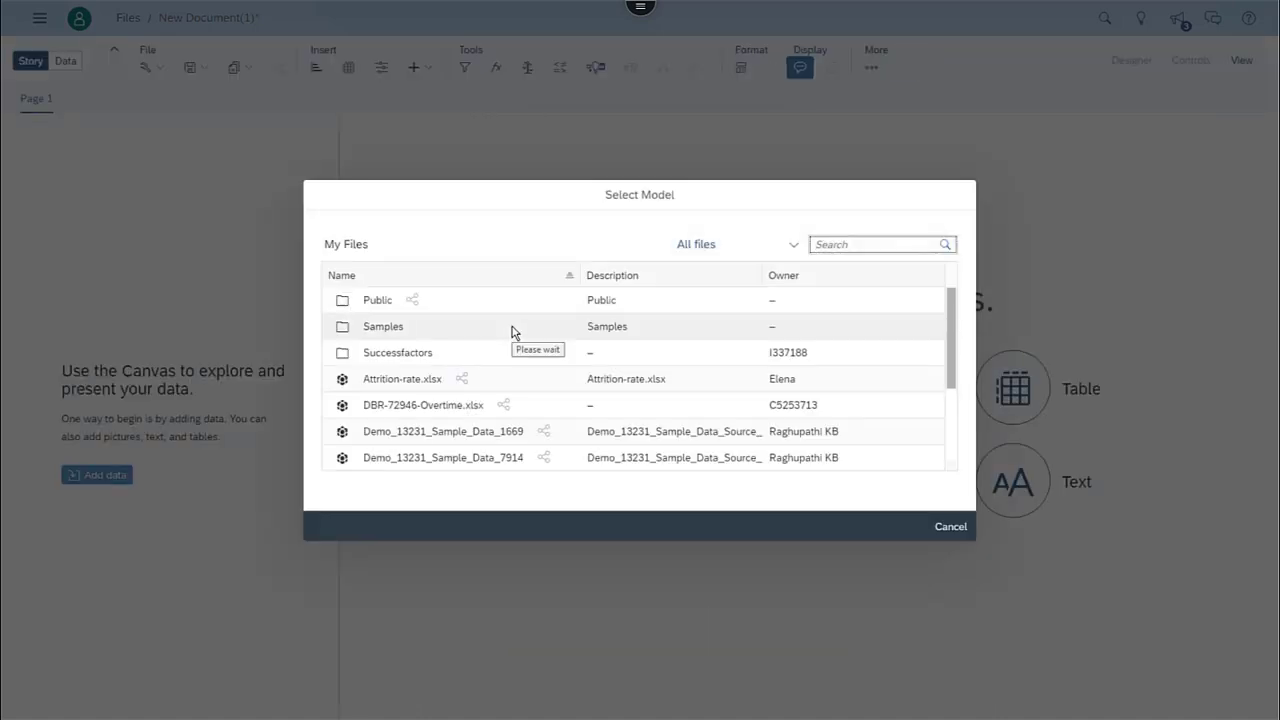
{"action": "left_click", "coordinate": [406, 354]}
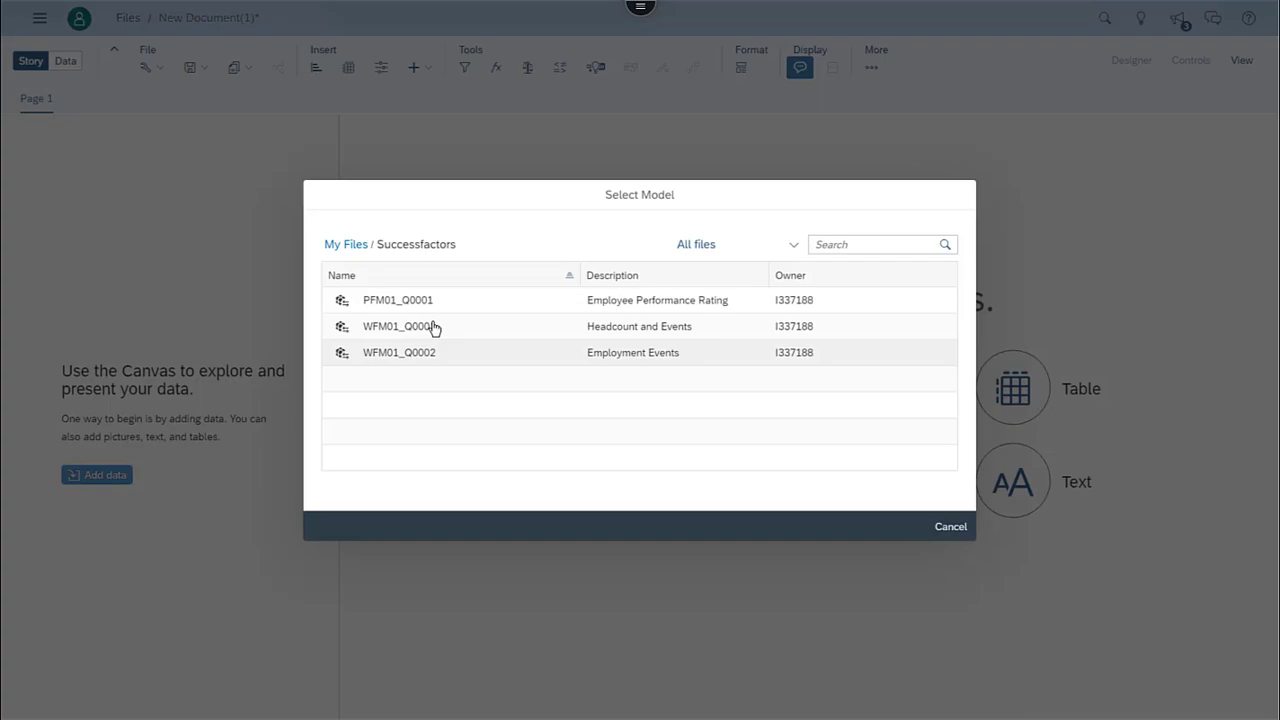
{"action": "left_click", "coordinate": [434, 328]}
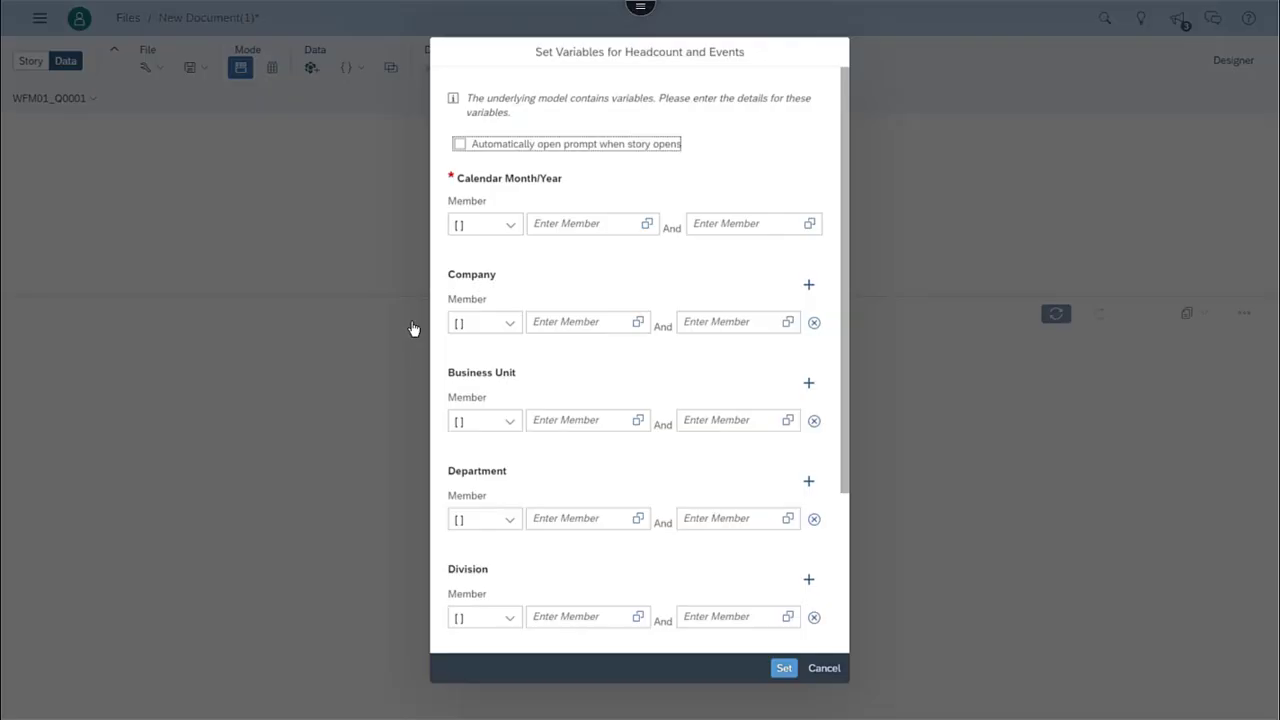
- Set the starting Calendar Month/Year to JAN 2018
{"action": "left_click", "coordinate": [645, 225]}
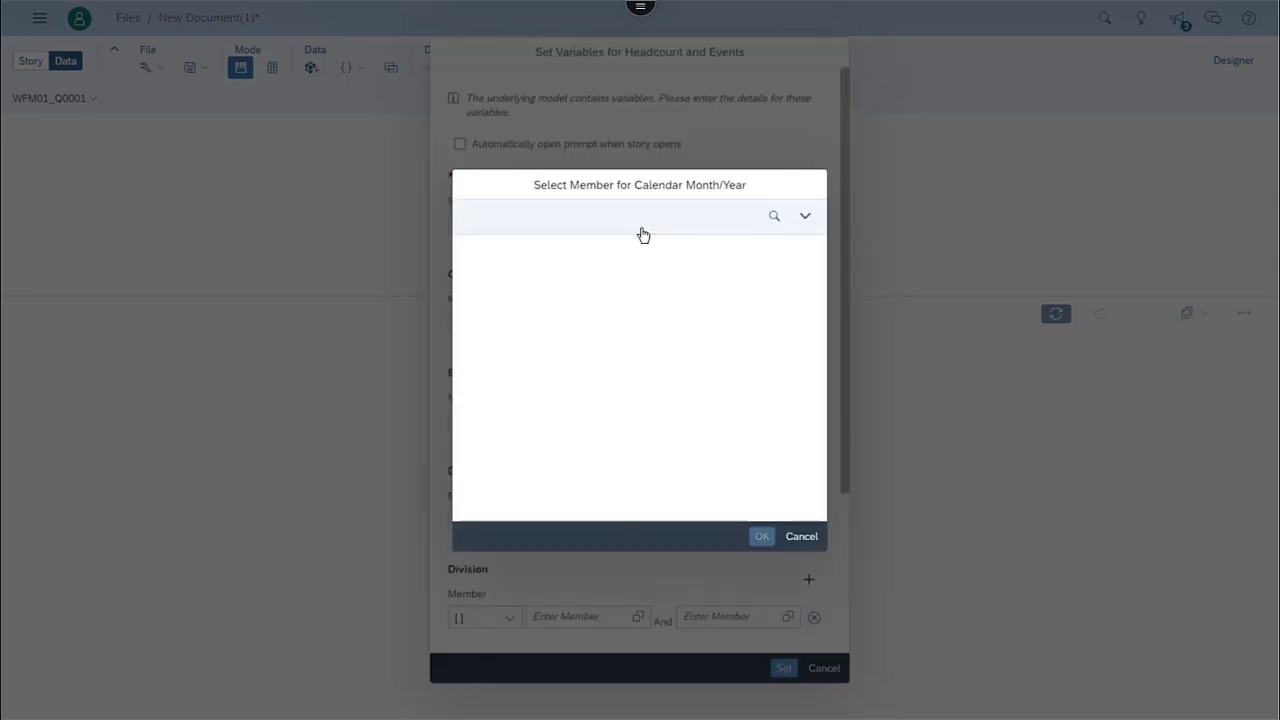
{"action": "left_click", "coordinate": [774, 217]}
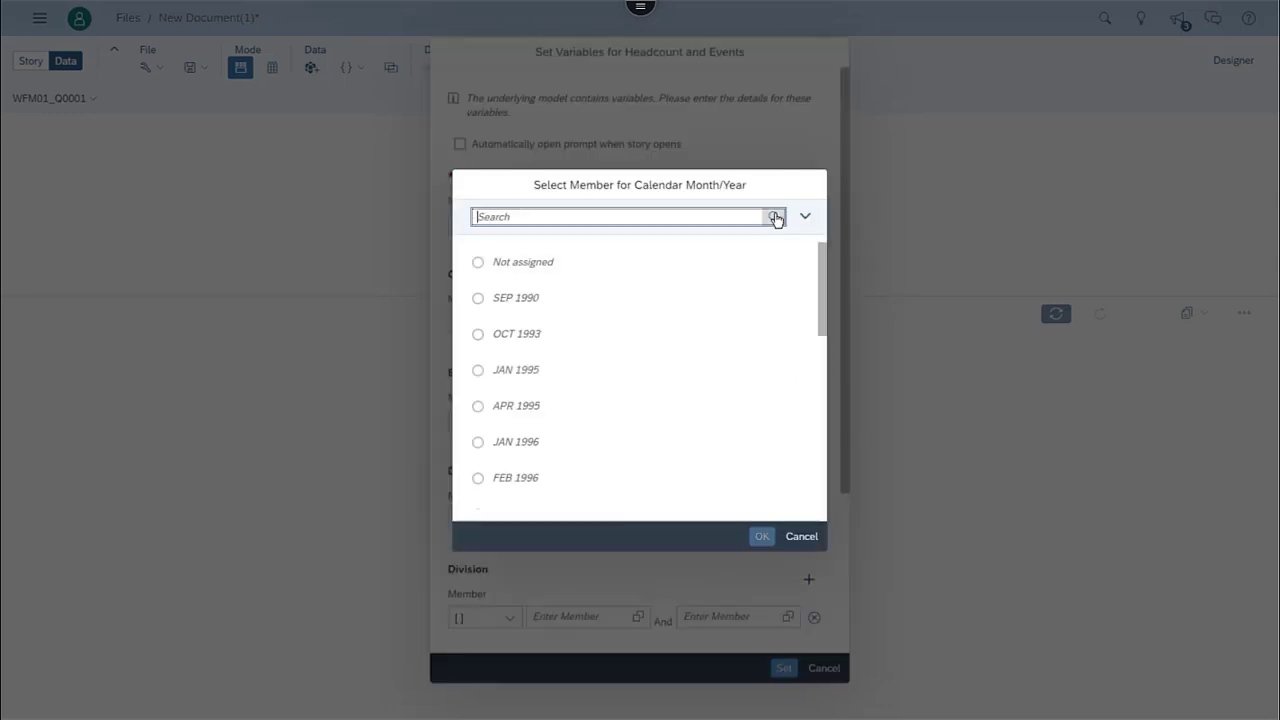
{"action": "type", "text": "jan 2018"}
{"action": "left_click", "coordinate": [775, 218]}
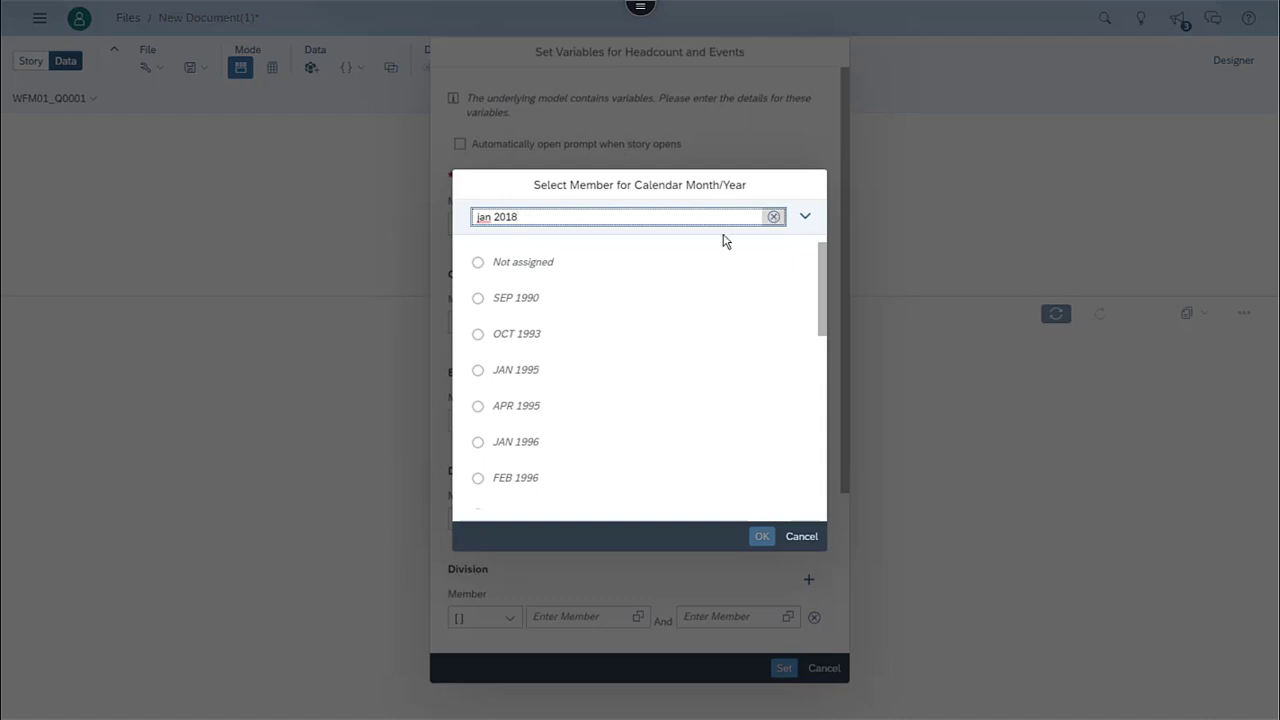
{"action": "left_click", "coordinate": [524, 264]}
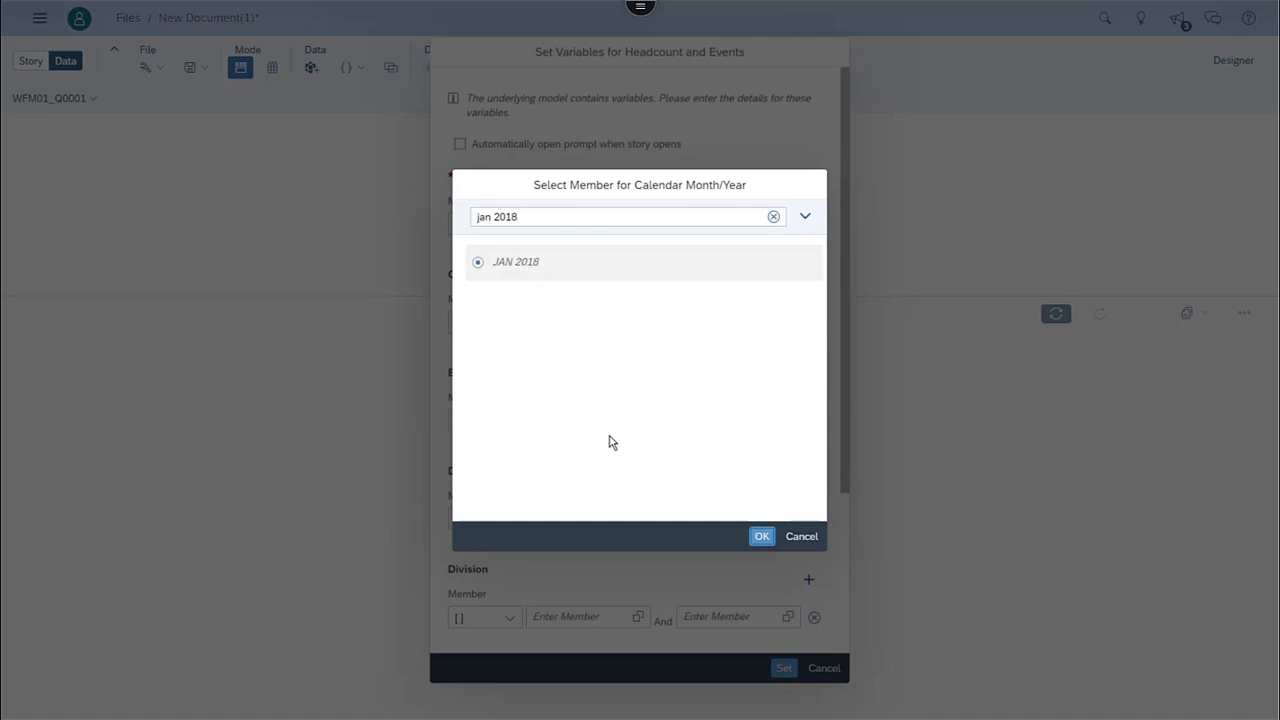
{"action": "left_click", "coordinate": [760, 537]}
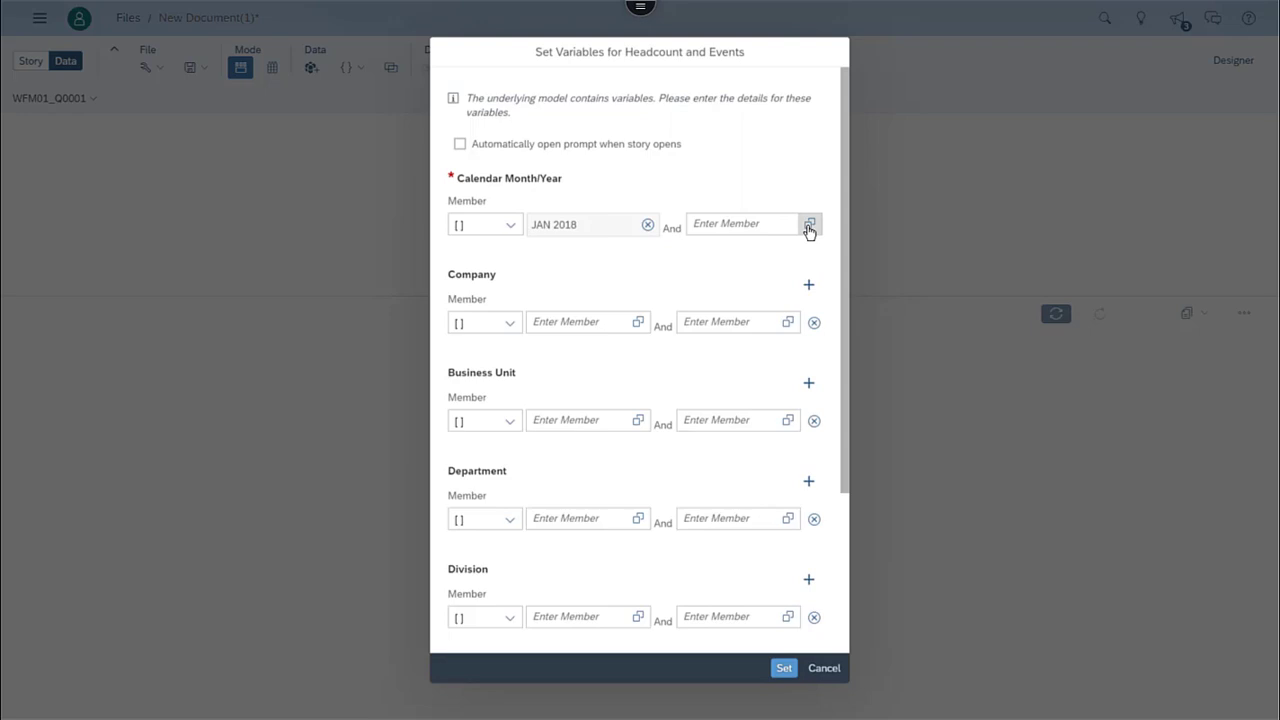
- Set the ending Calendar Month/Year to DEC 2019
{"action": "left_click", "coordinate": [809, 228]}
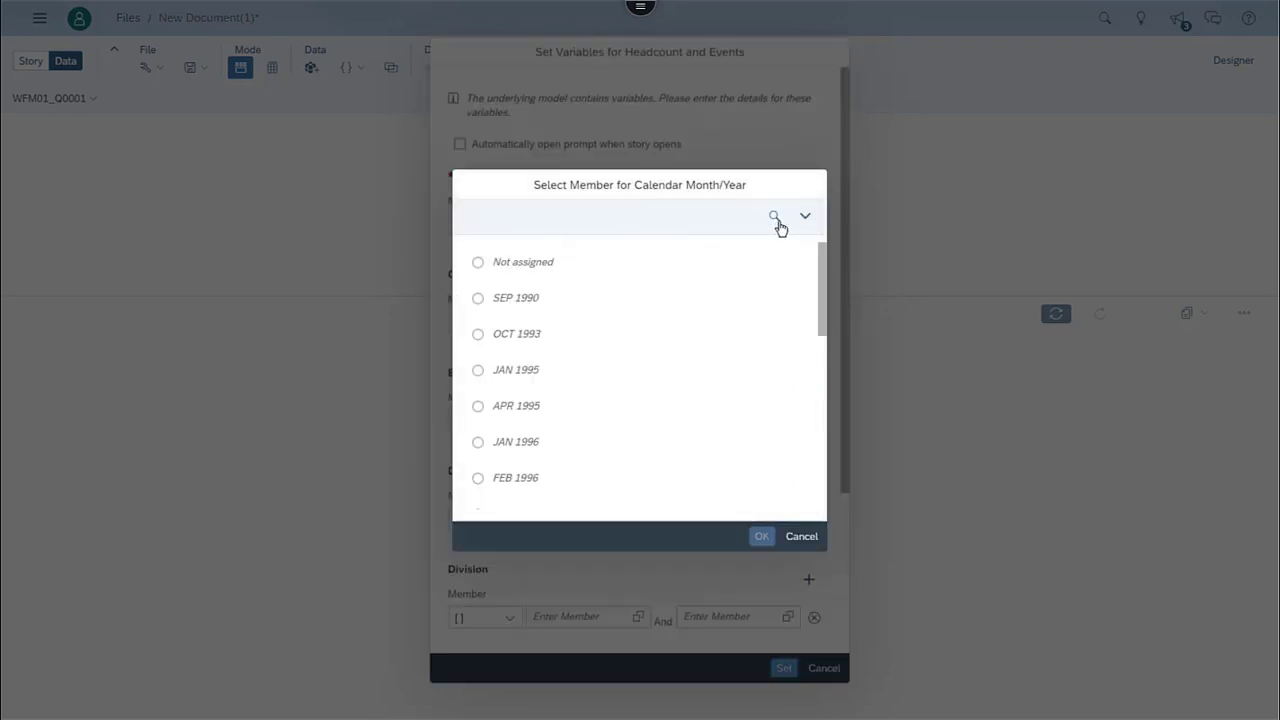
{"action": "left_click", "coordinate": [776, 218]}
{"action": "type", "text": "dec 2019"}
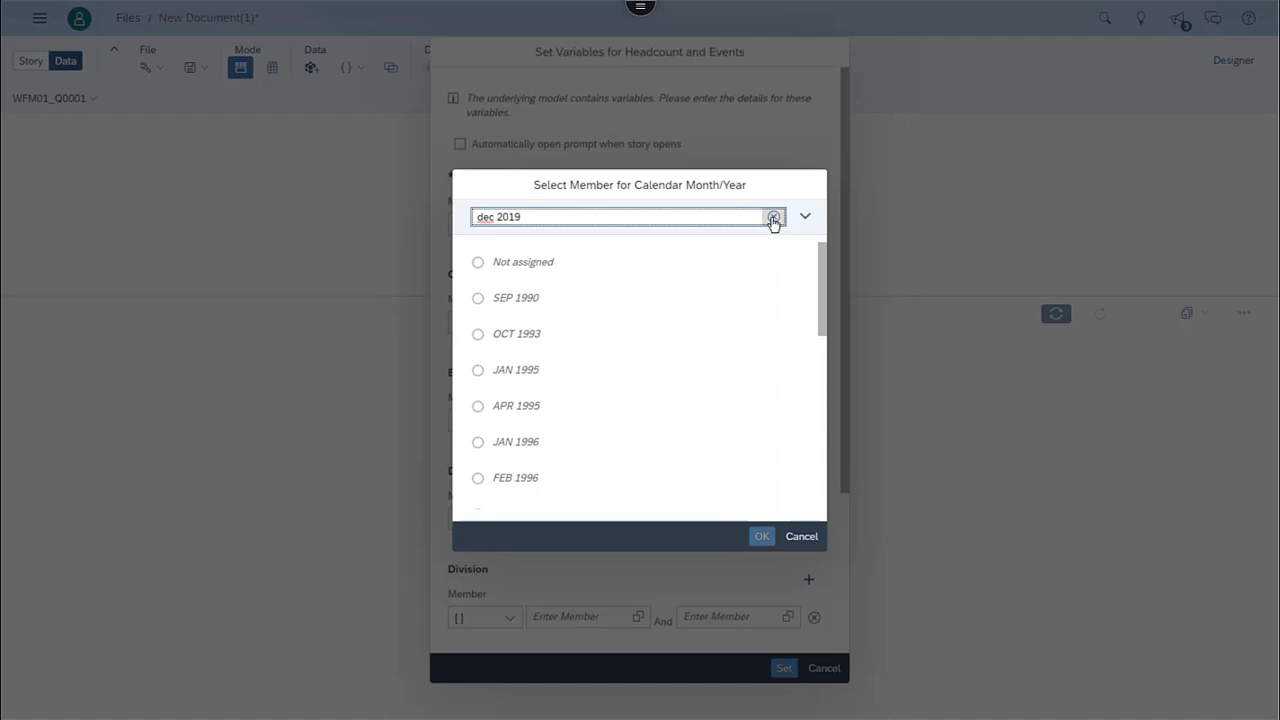
{"action": "key", "text": "Return"}
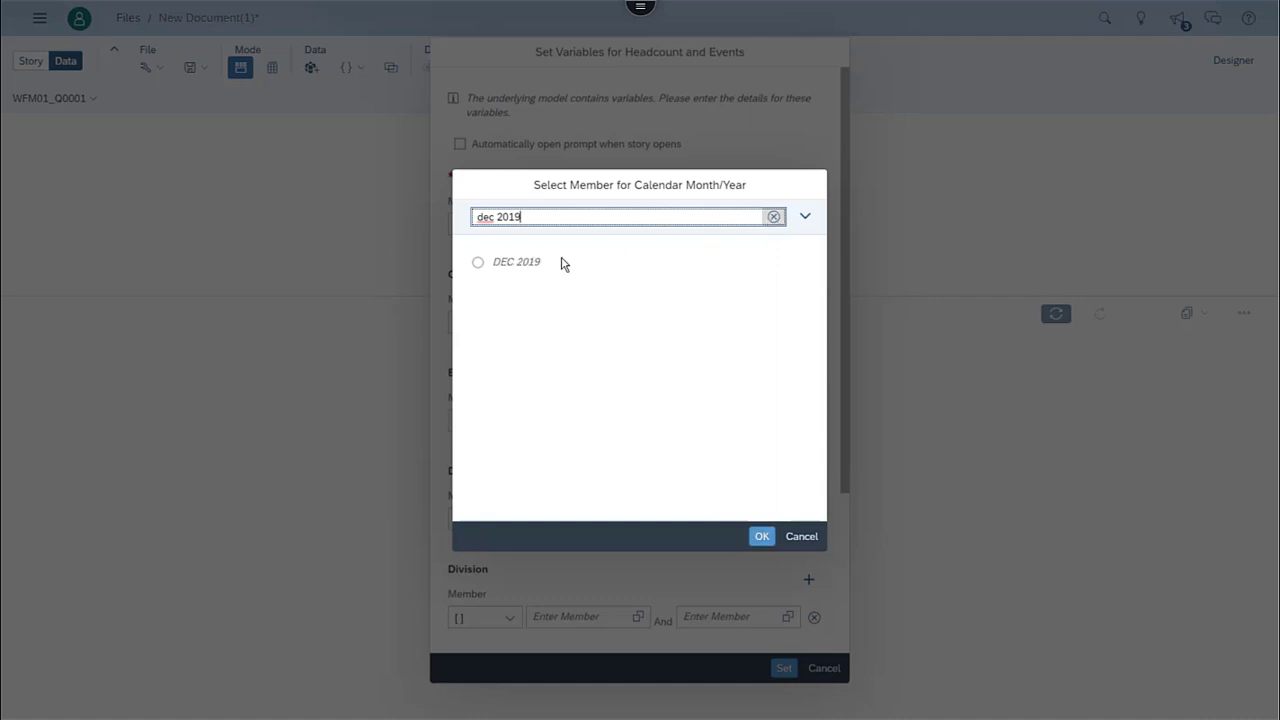
{"action": "left_click", "coordinate": [562, 265]}
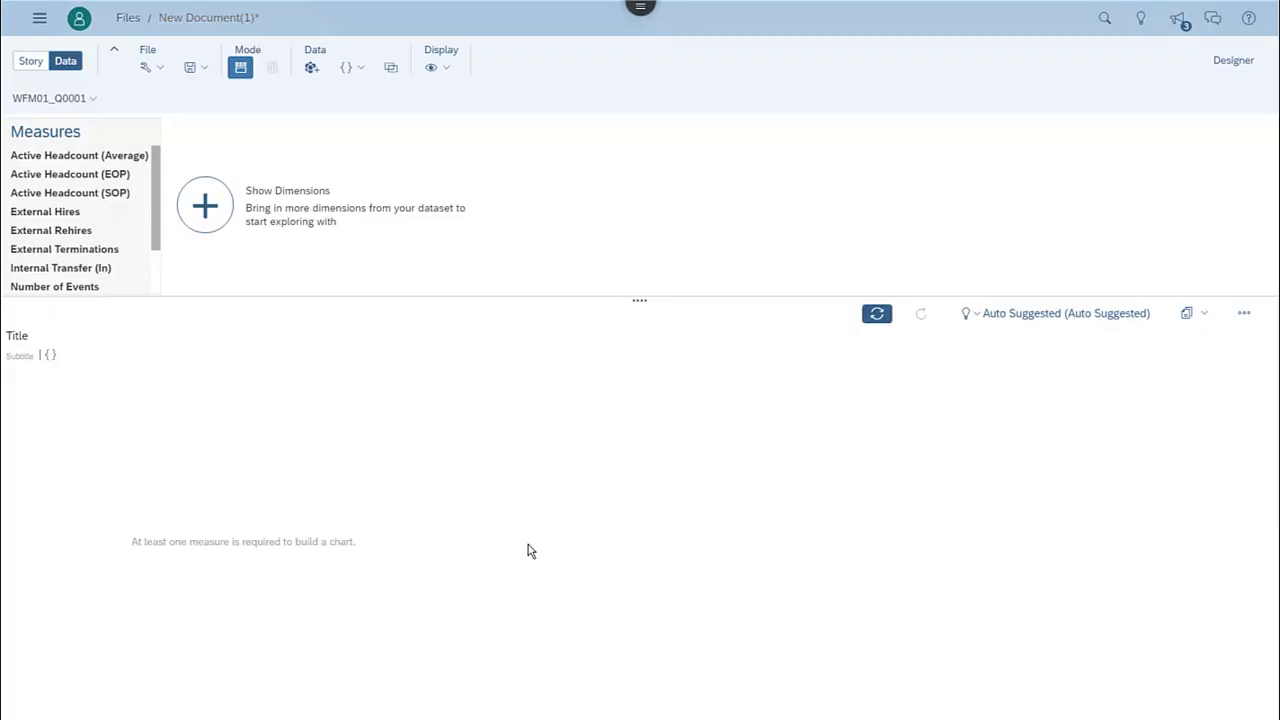
- Show the Age Group, Calendar month and Cost Center dimensions
{"action": "left_click", "coordinate": [207, 212]}
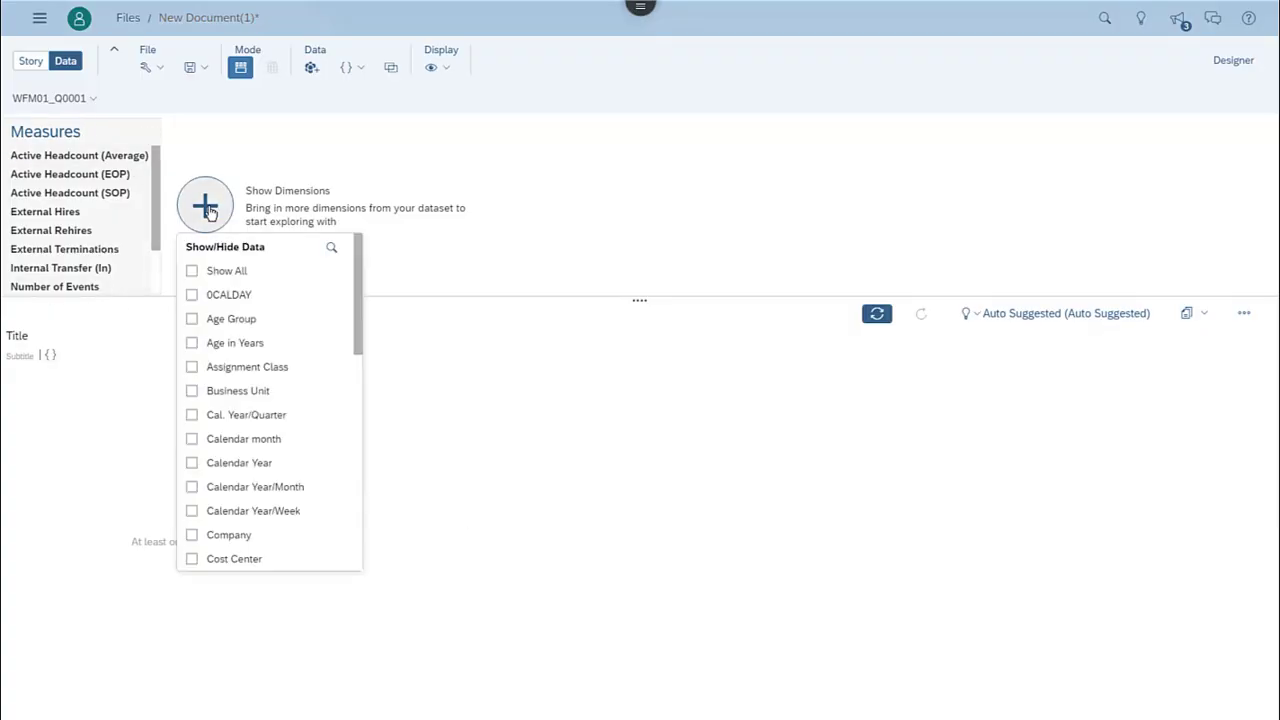
{"action": "left_click", "coordinate": [247, 325]}
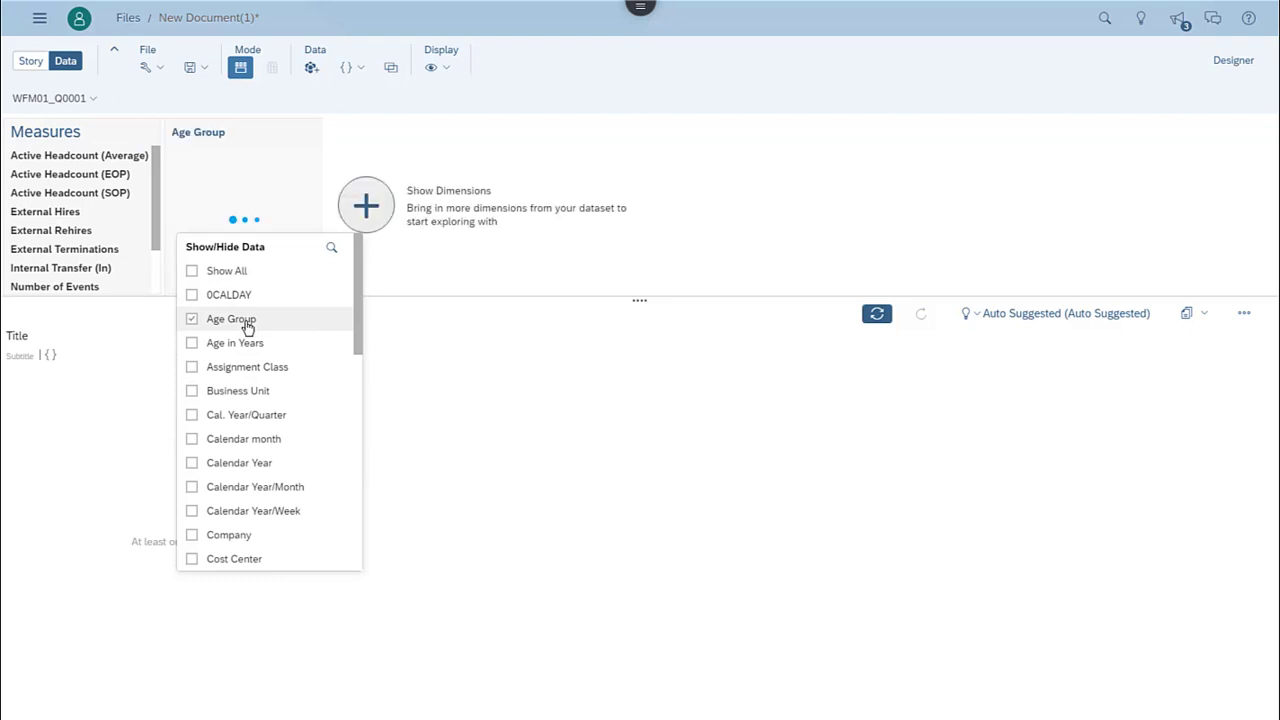
{"action": "left_click", "coordinate": [230, 440]}
{"action": "left_click", "coordinate": [258, 560]}
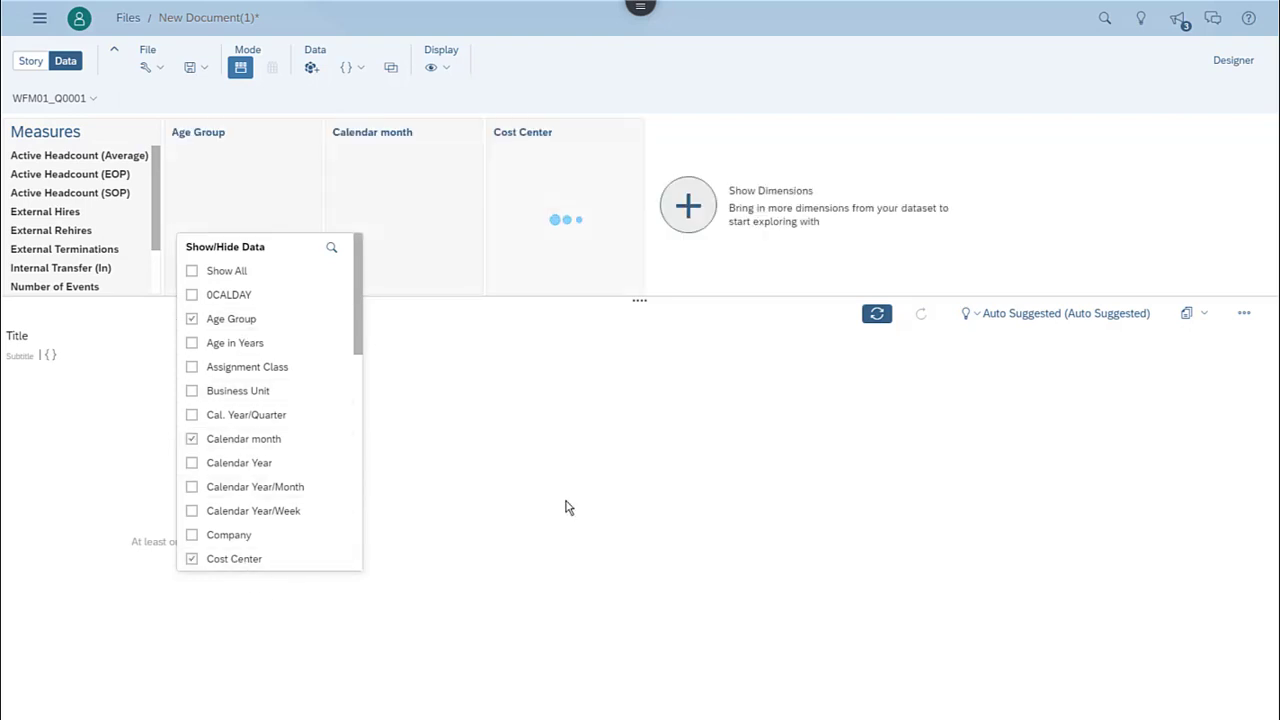
{"action": "left_click", "coordinate": [566, 508]}
- Chart Active Headcount (SOP) as bars with Age Group as the dimension
{"action": "left_click", "coordinate": [223, 133]}
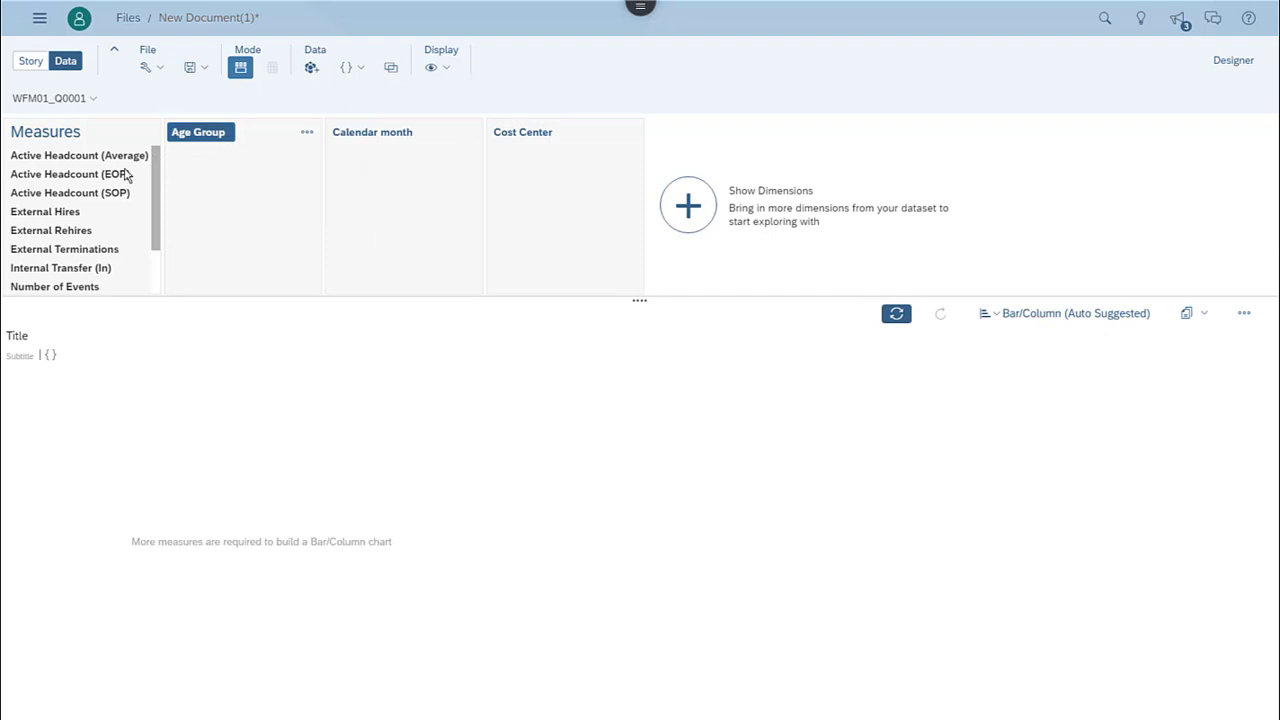
{"action": "left_click", "coordinate": [83, 200]}
{"action": "left_click", "coordinate": [82, 198]}
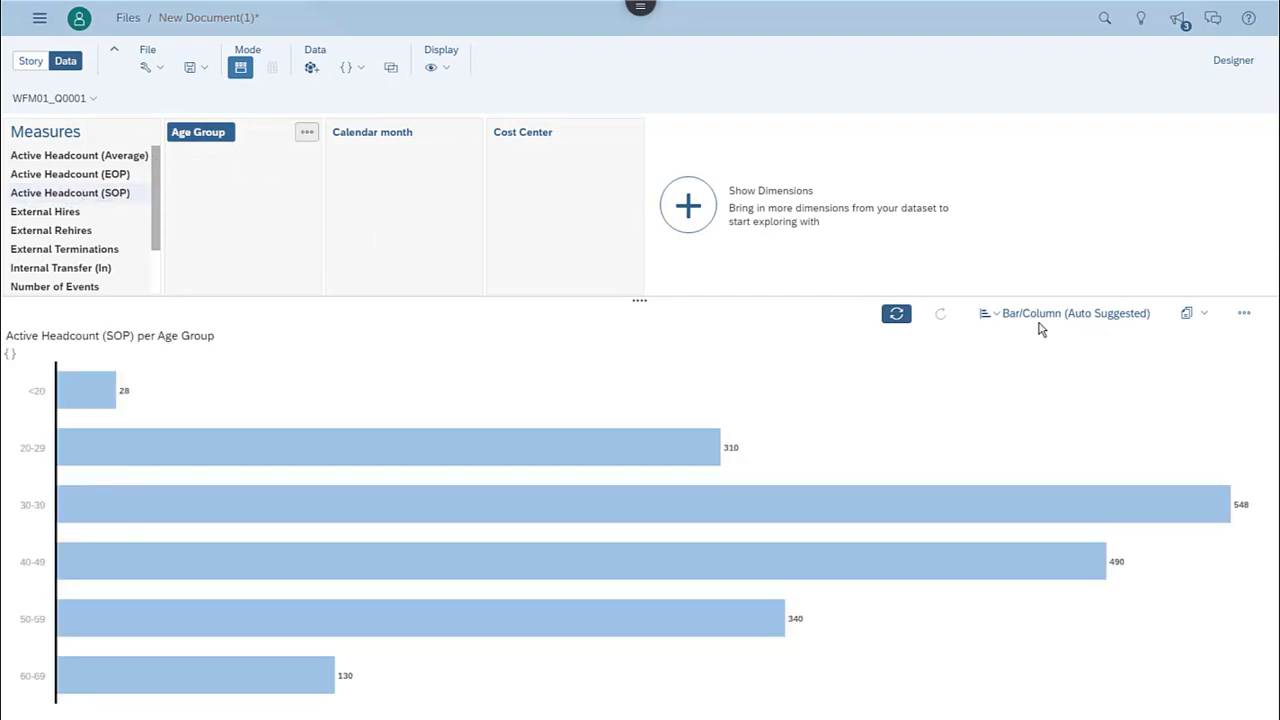
- Copy the Active Headcount (SOP) per Age Group bar chart to story Page 1
{"action": "left_click", "coordinate": [1204, 316]}
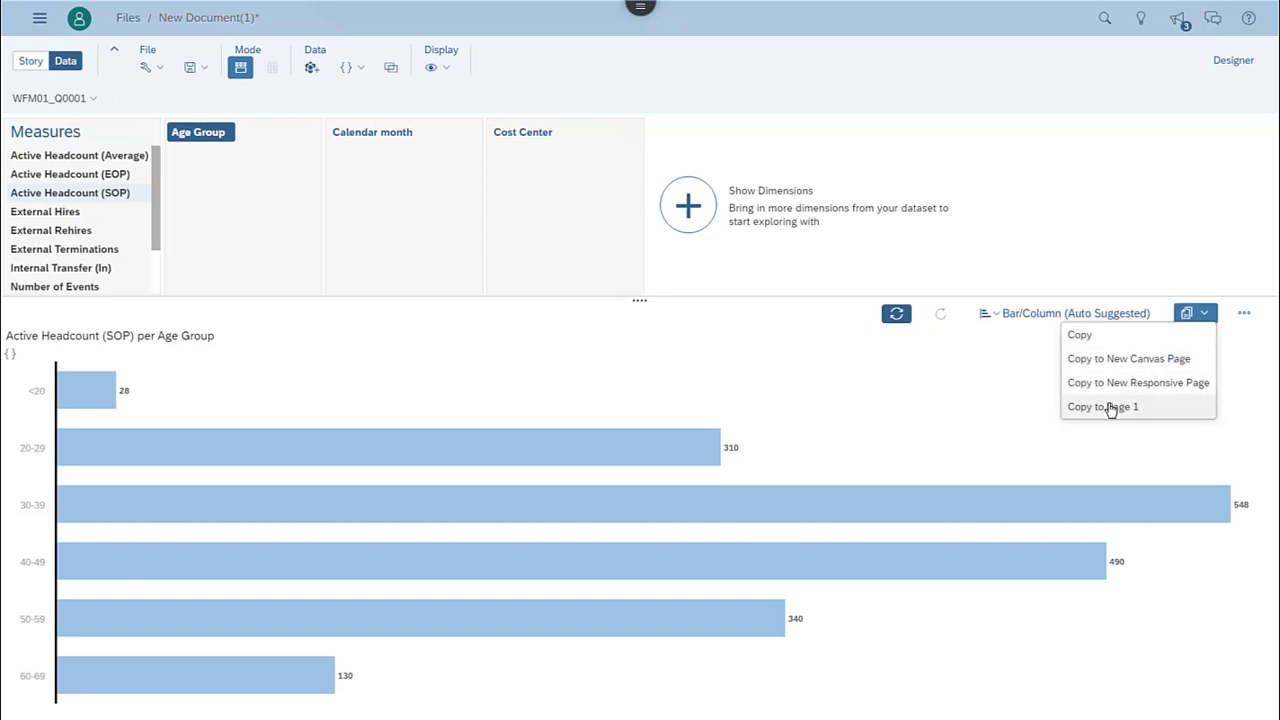
{"action": "left_click", "coordinate": [1077, 409]}
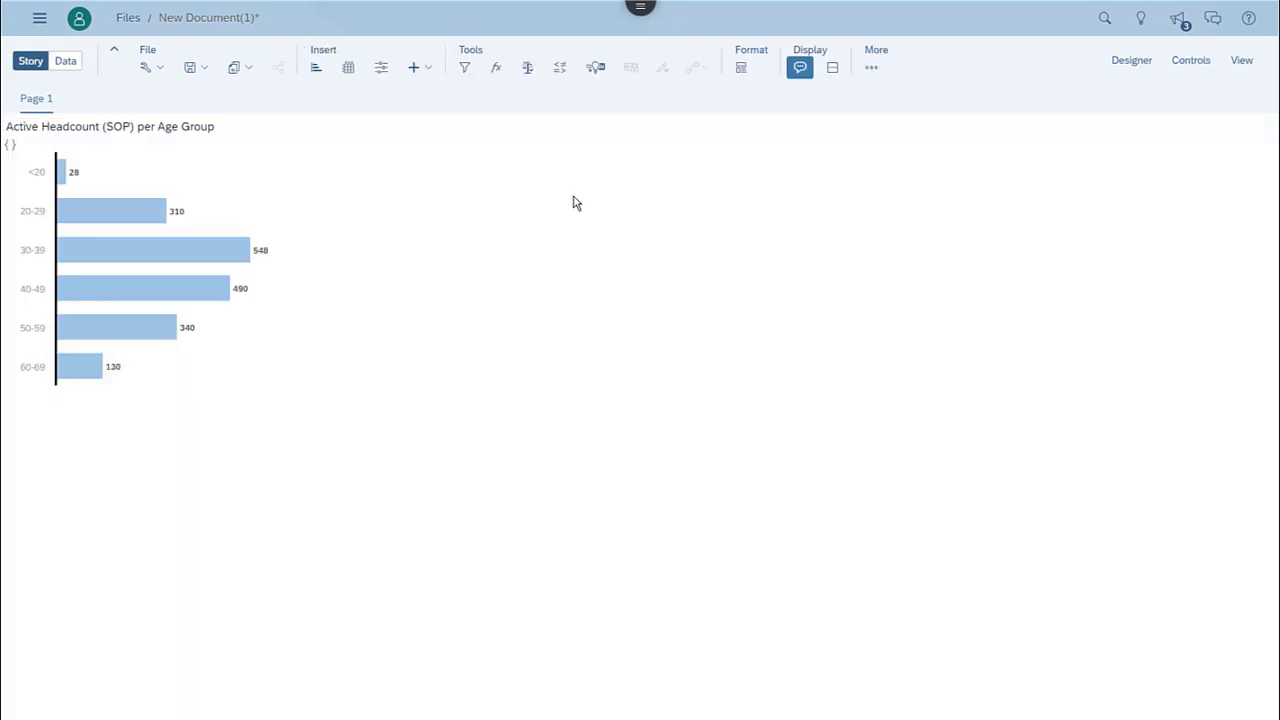